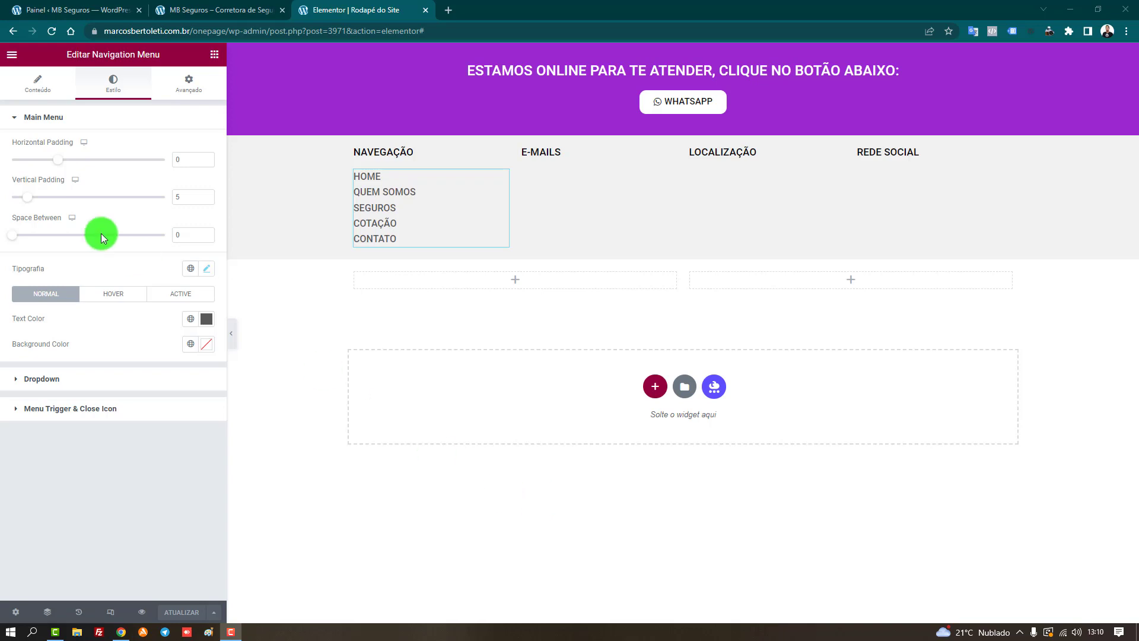
- Switch to the WordPress dashboard and open the menu management page under Aparência
click(89, 10)
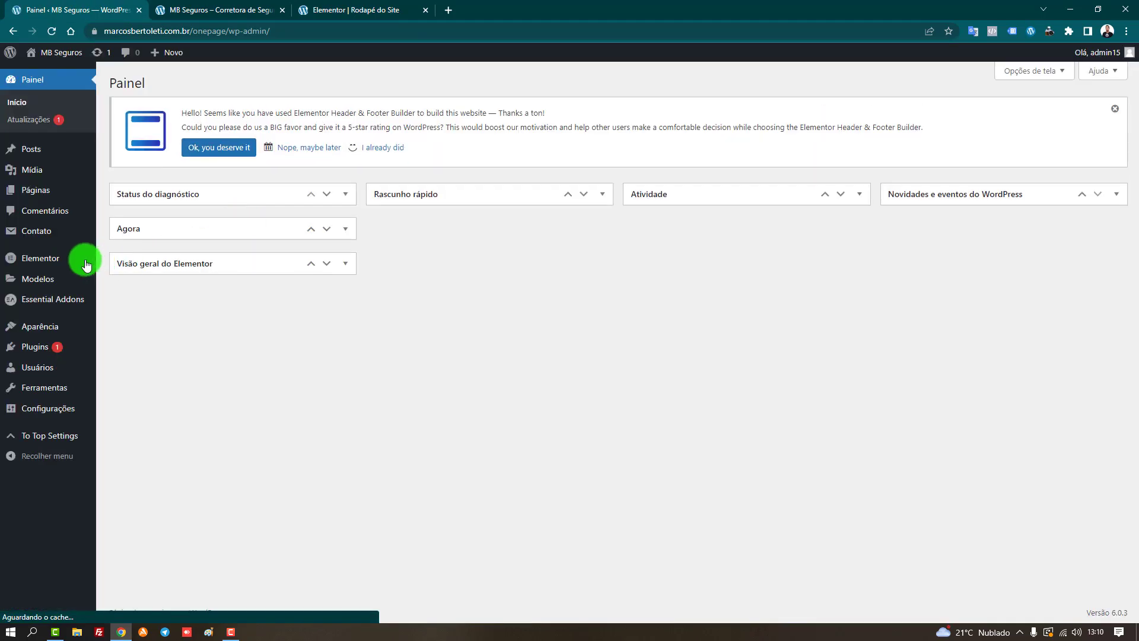
mouse_move(71, 270)
mouse_move(51, 323)
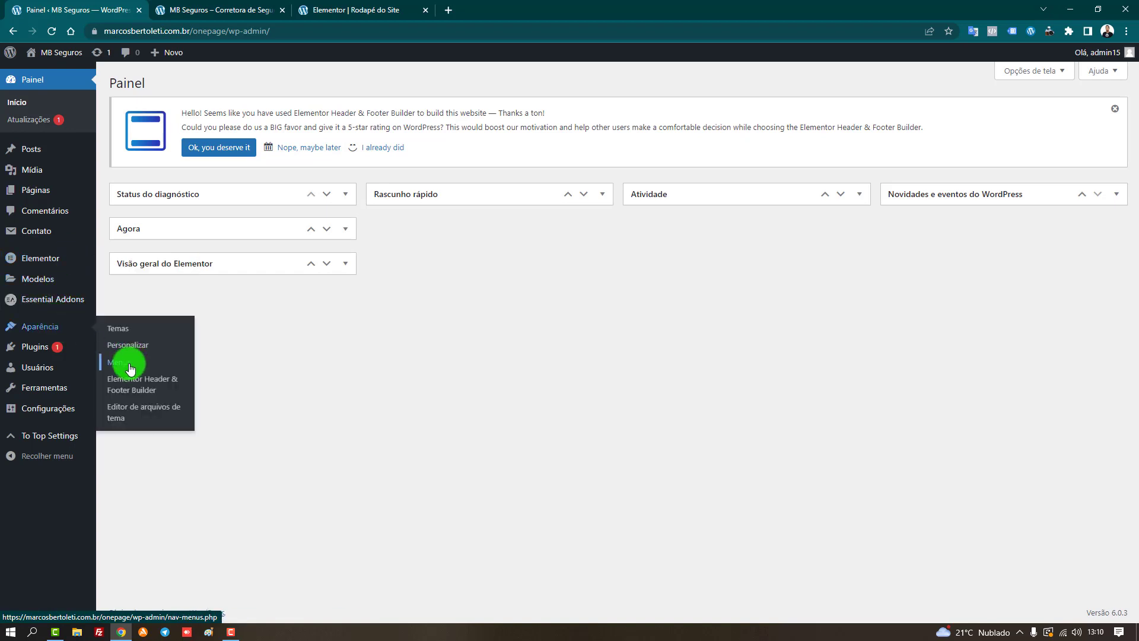
click(130, 366)
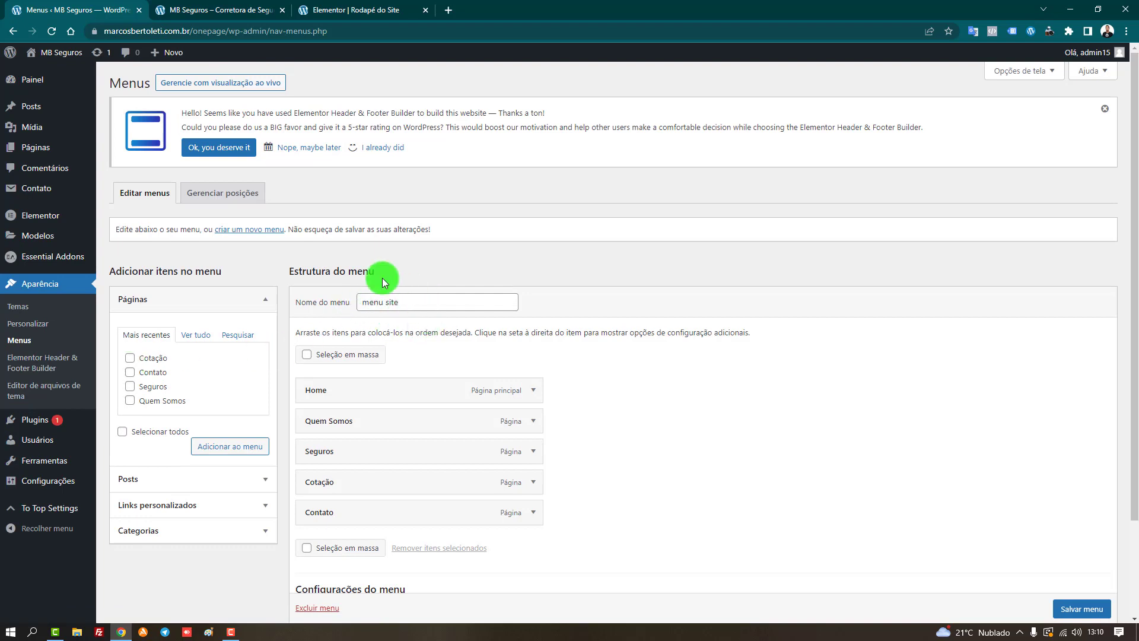
- Create a new menu named Rodapé
click(248, 234)
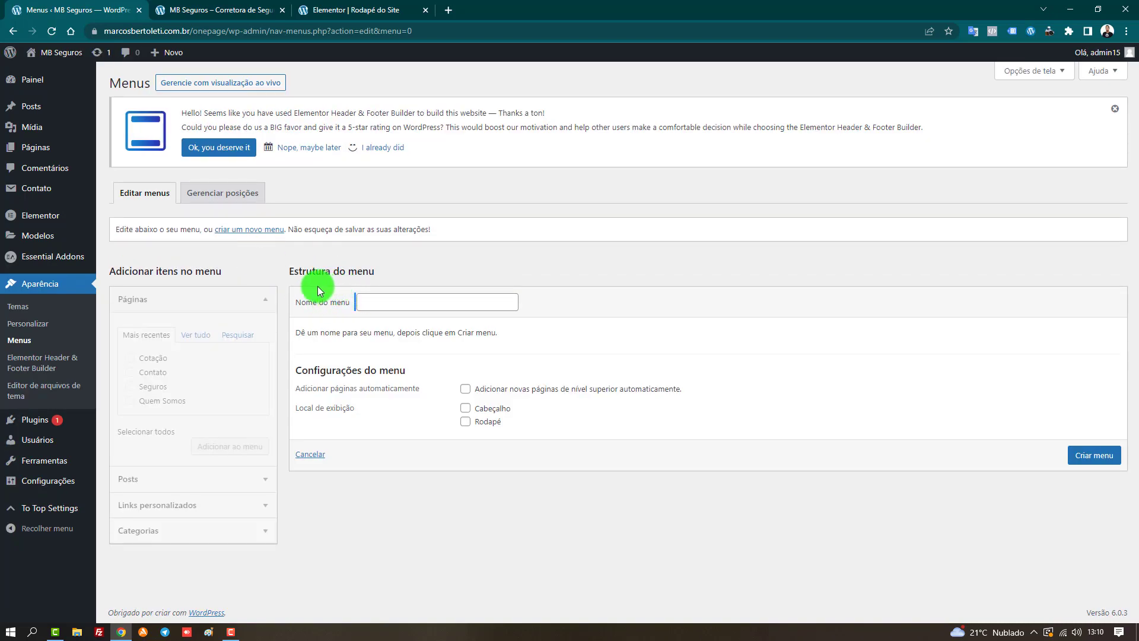
click(358, 300)
text(Rod)
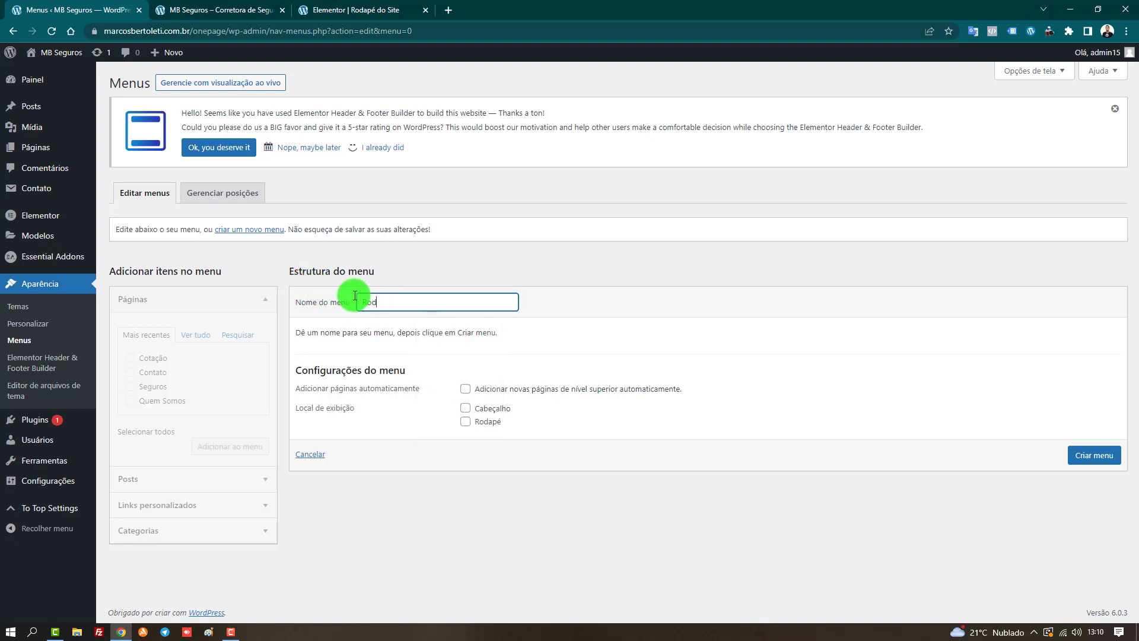
text(apé)
click(1080, 460)
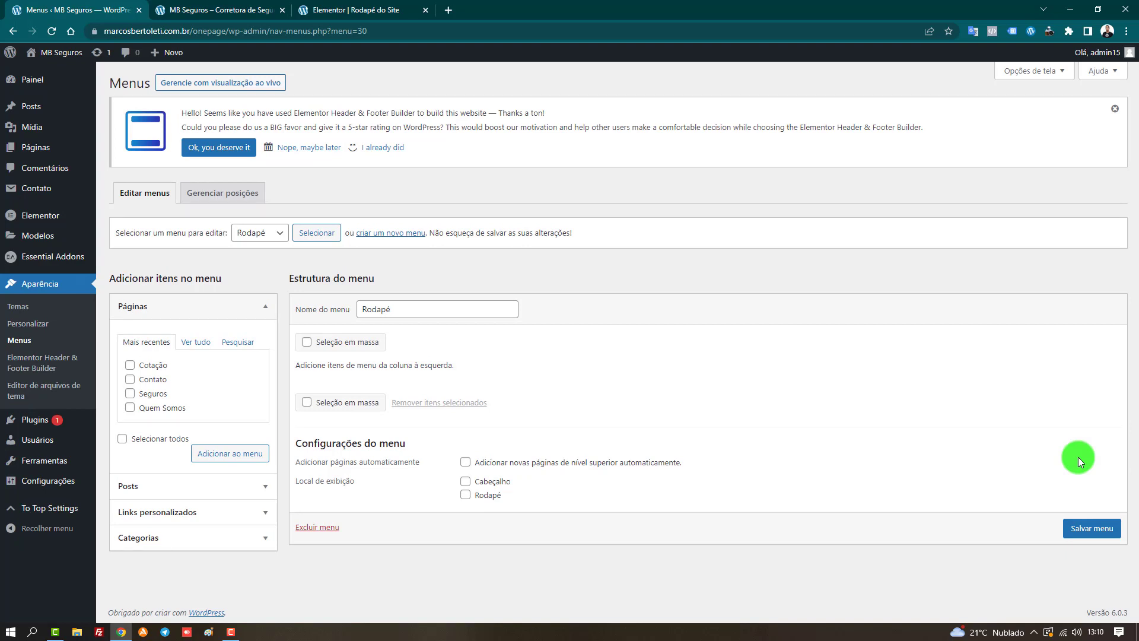
- Add the Cotação, Contato, Seguros and Quem Somos pages to the Rodapé menu and save it
click(130, 366)
click(130, 379)
click(130, 393)
click(216, 453)
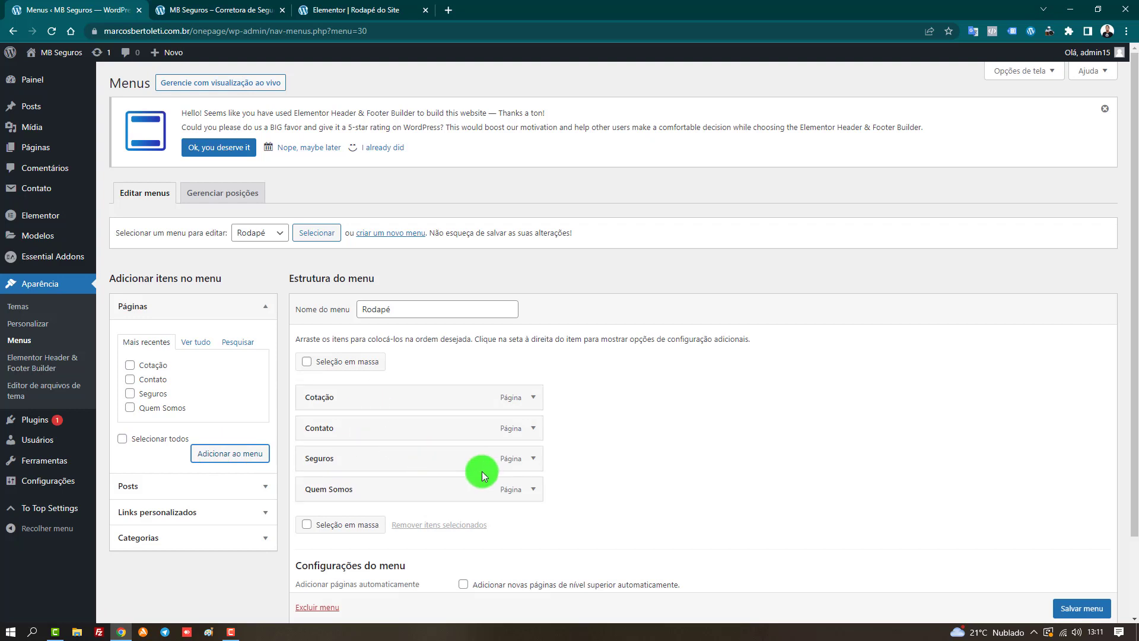
scroll(628, 453, down, 1)
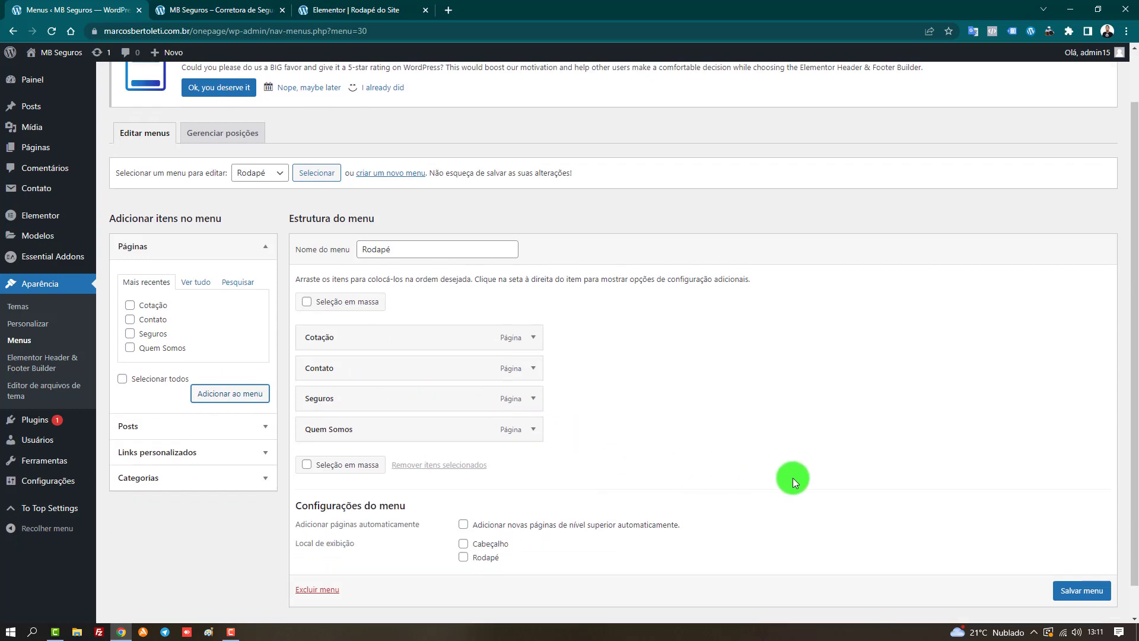
scroll(1101, 596, down, 1)
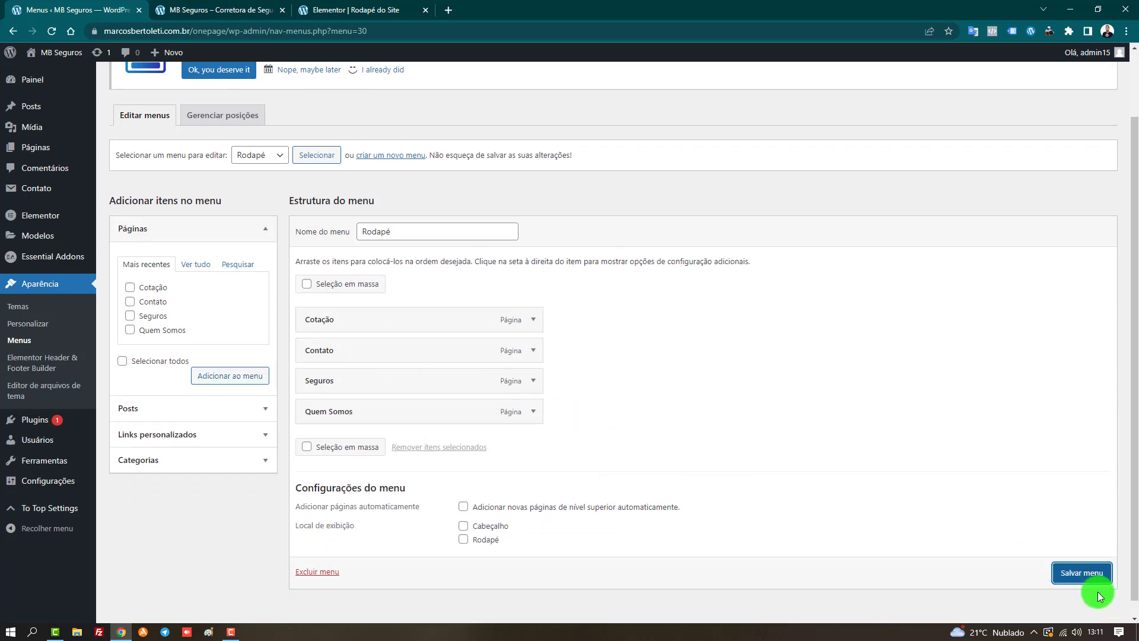
click(1091, 579)
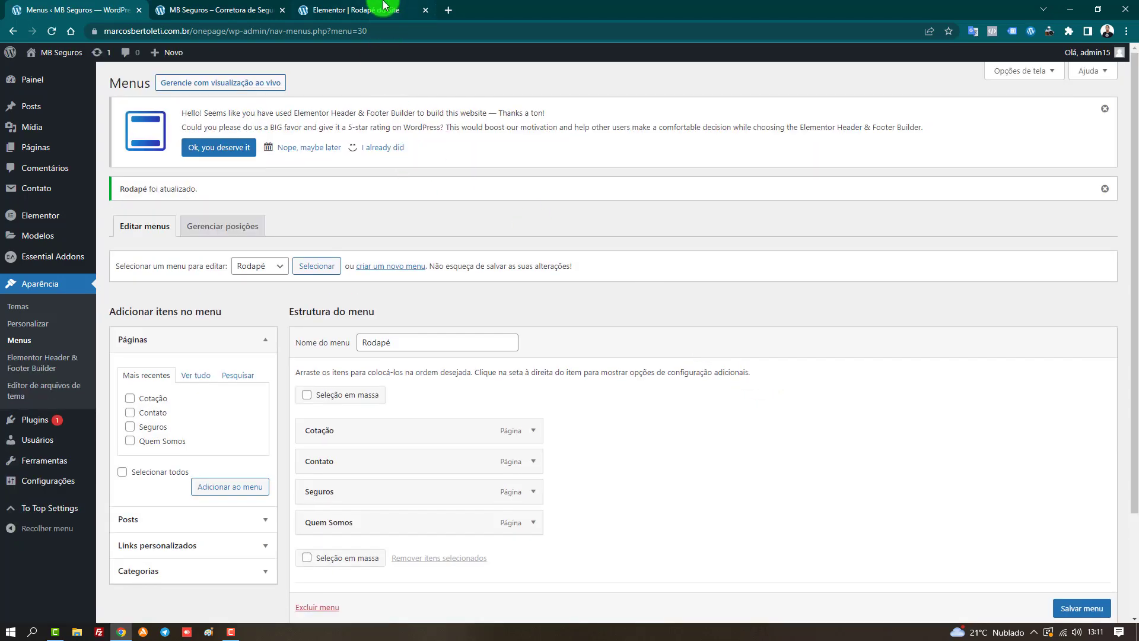
- In the Elementor footer editor, reload the page, assign the Rodapé menu to the Navigation Menu widget and update the footer
click(356, 10)
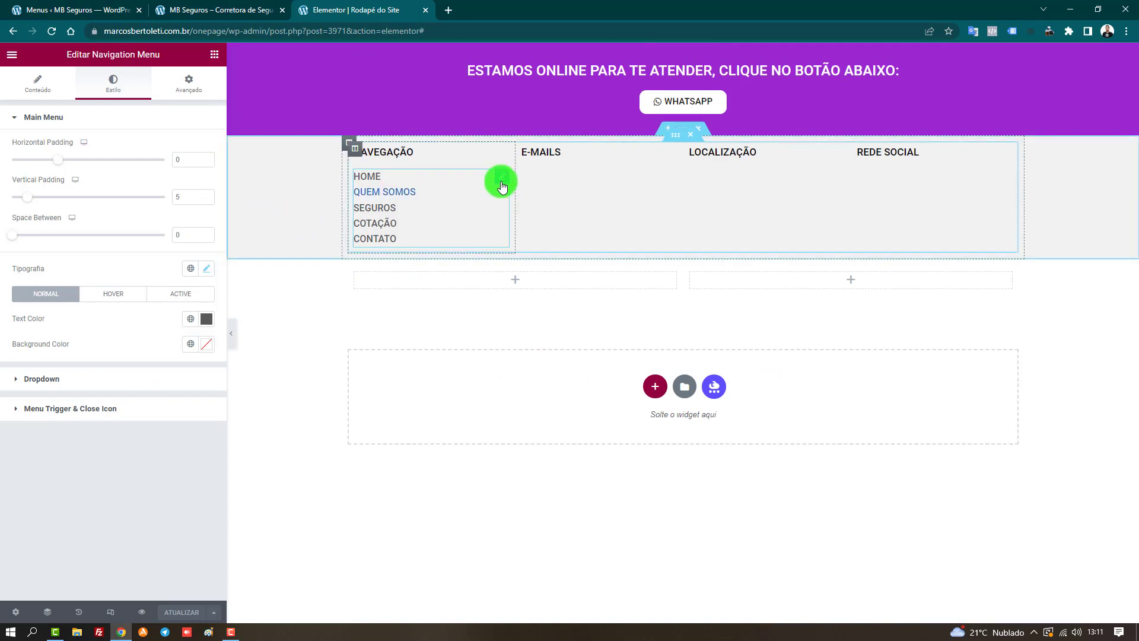
click(44, 89)
click(148, 146)
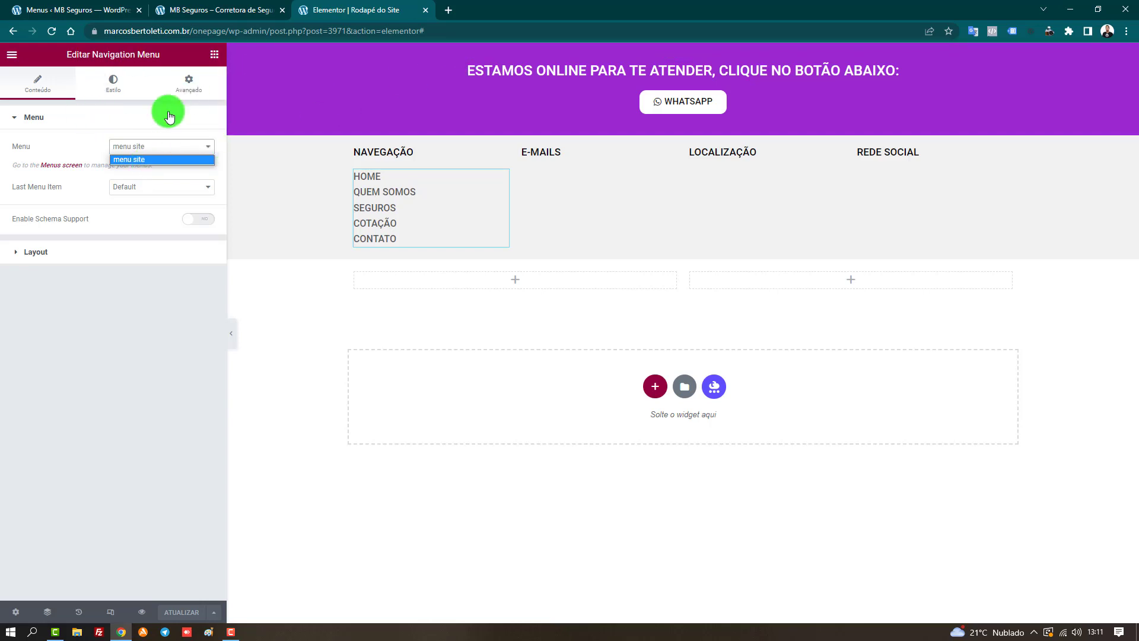
click(53, 34)
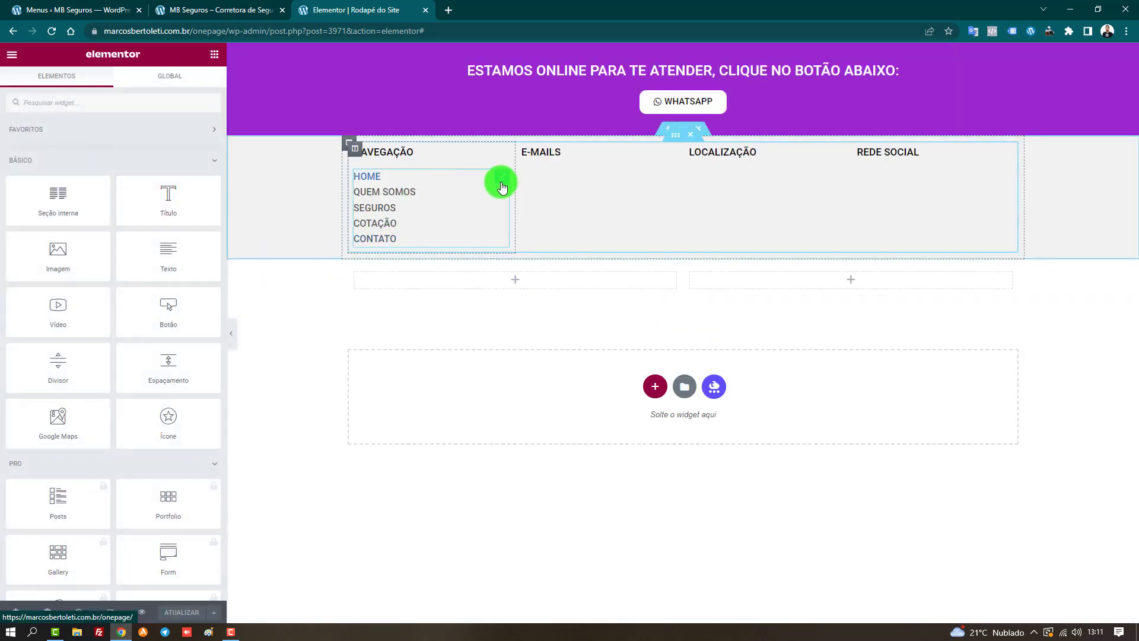
click(501, 180)
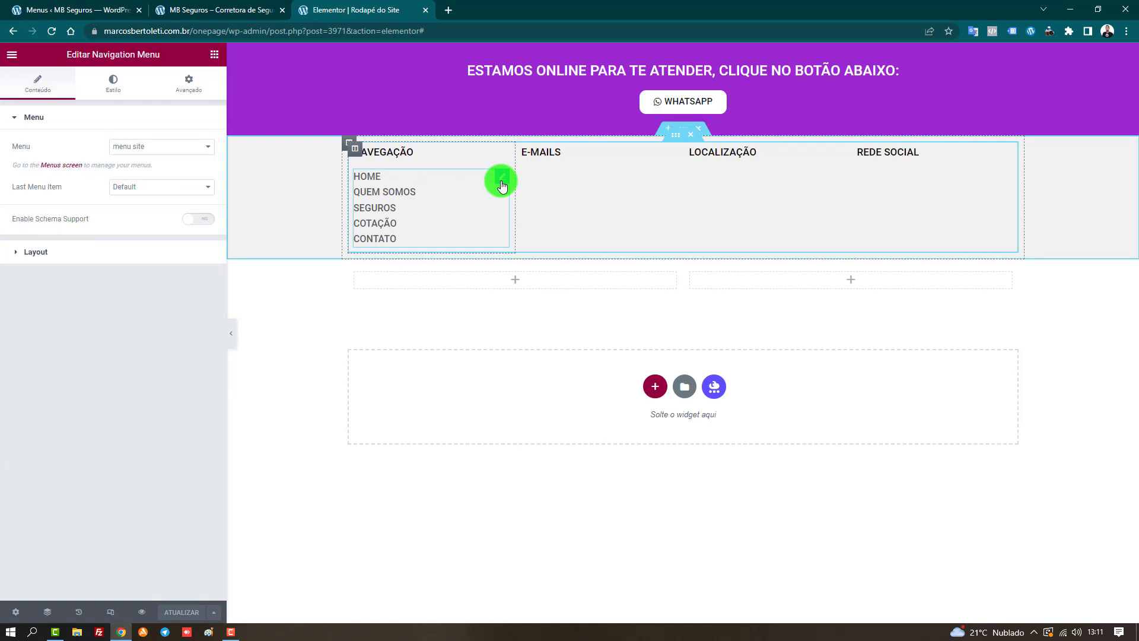
click(154, 147)
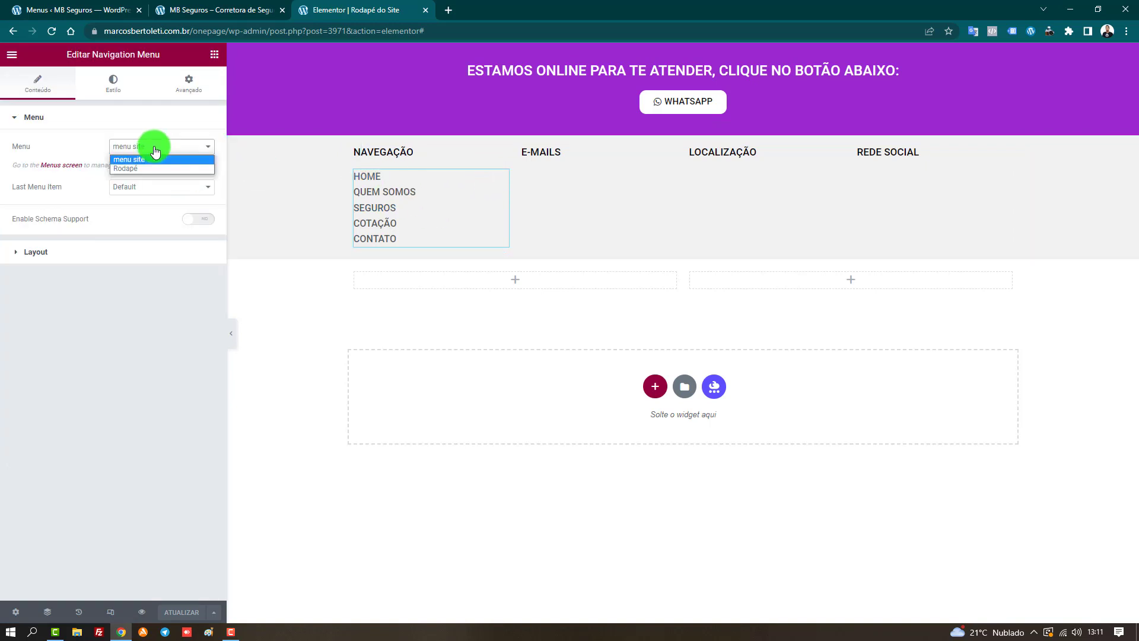
click(147, 168)
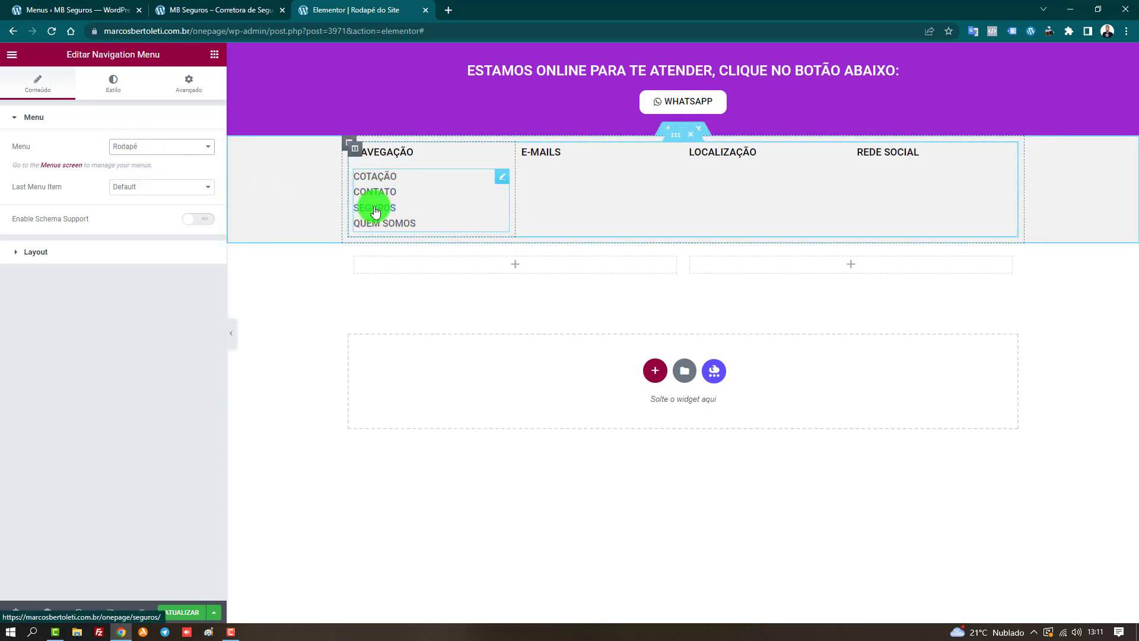
click(188, 615)
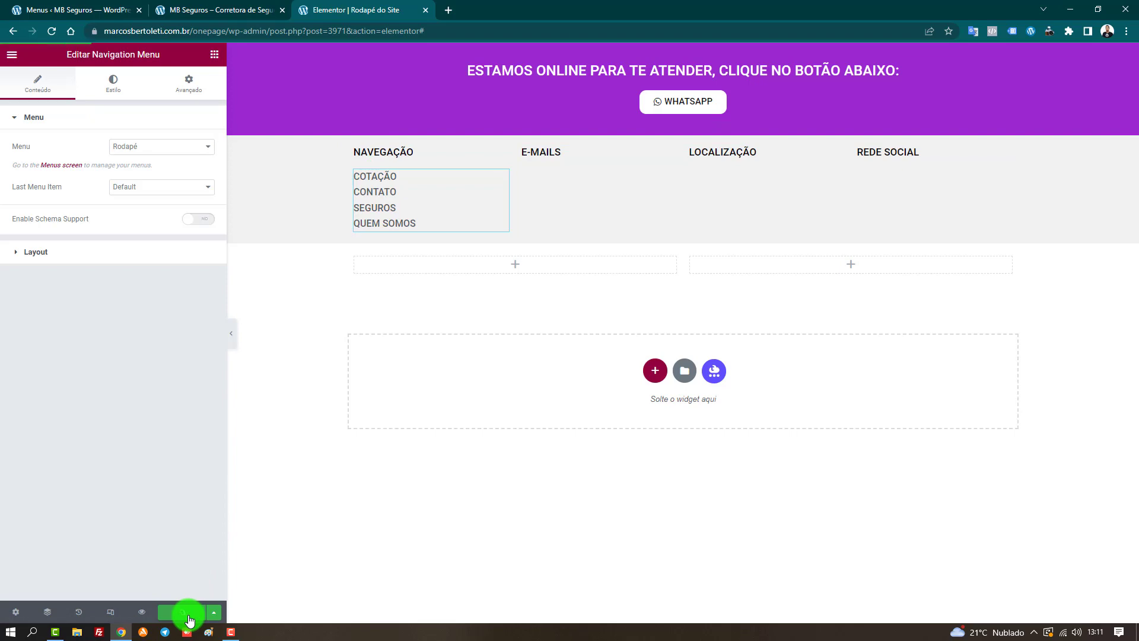
- Reload the live MB Seguros home page to check the navigation links in its footer
click(117, 12)
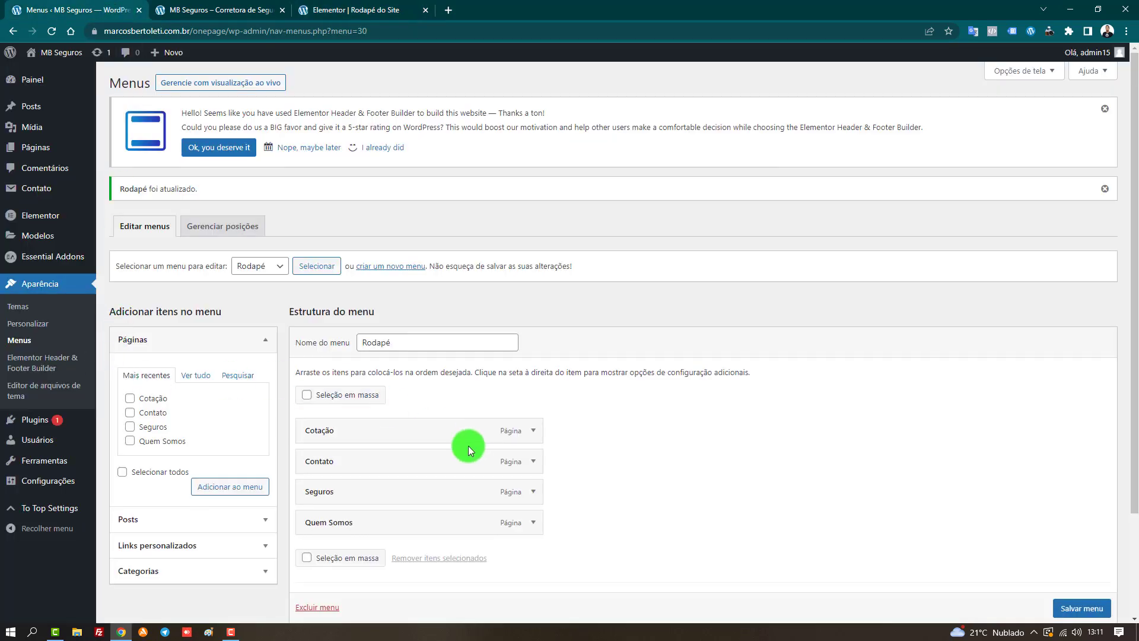
click(261, 10)
click(335, 9)
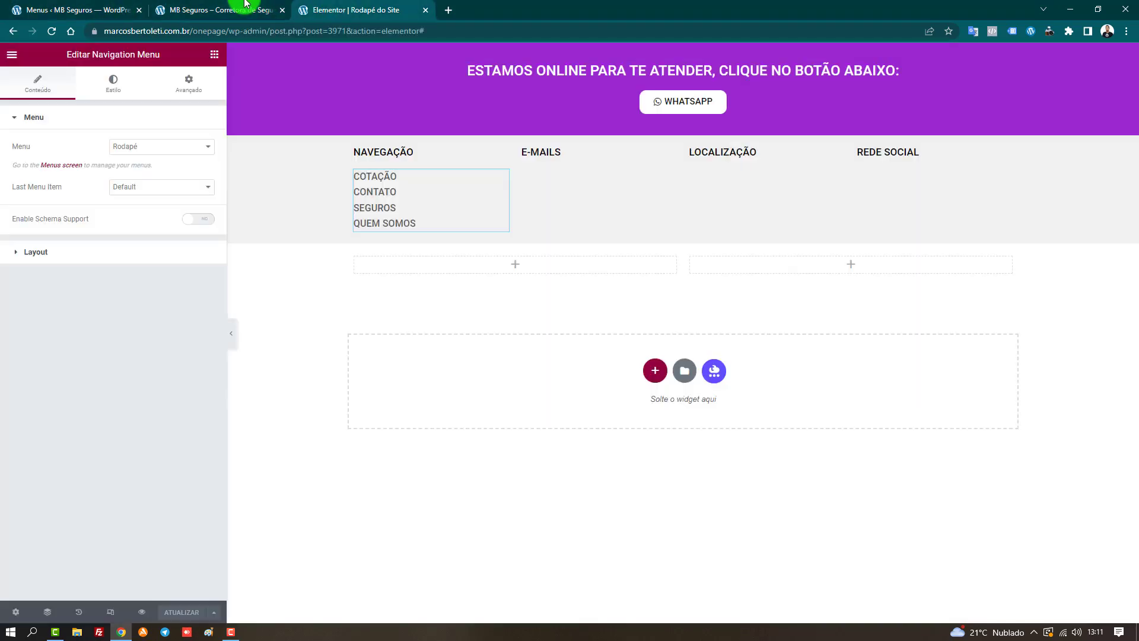
click(240, 9)
click(49, 28)
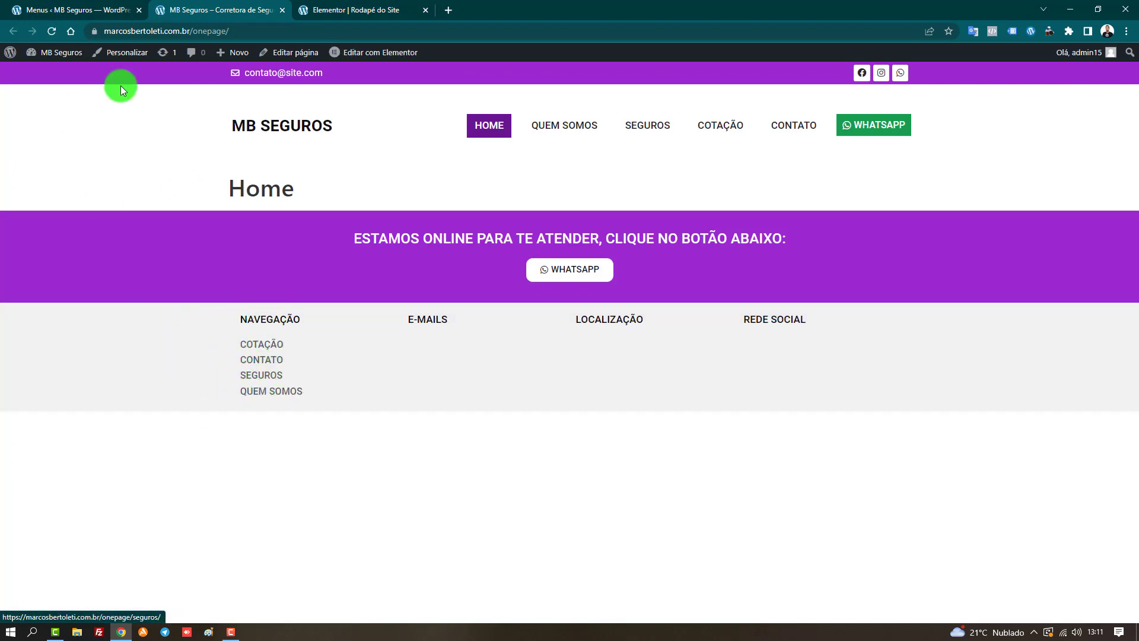
- Remove the Cotação, Contato and Seguros items from the Rodapé menu in the WordPress dashboard and save it
click(83, 8)
scroll(427, 326, down, 2)
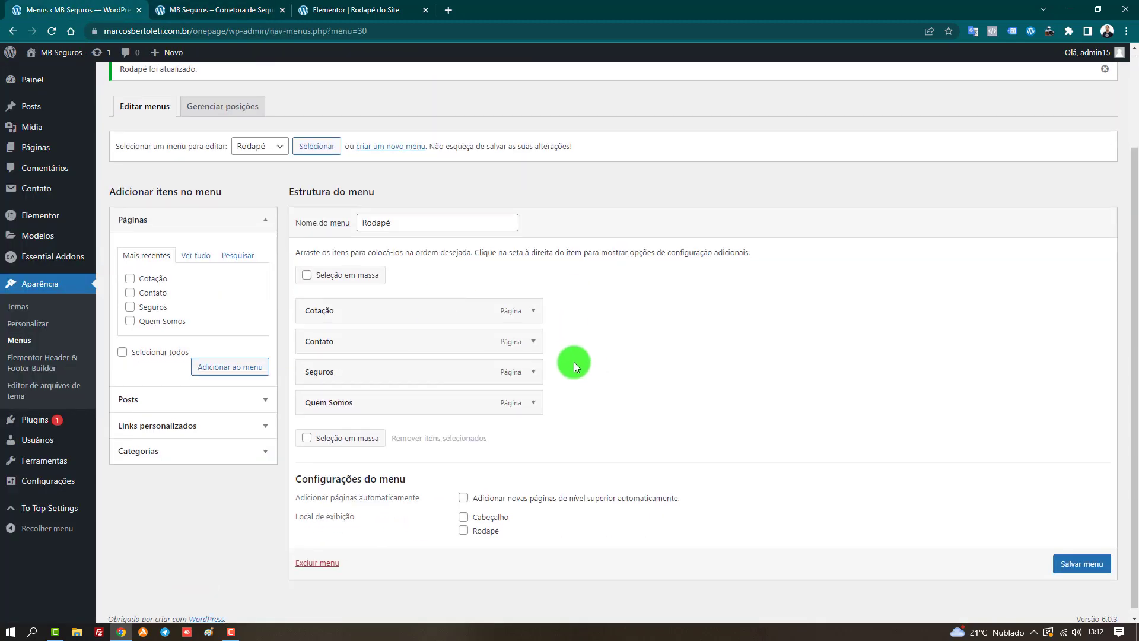
click(533, 304)
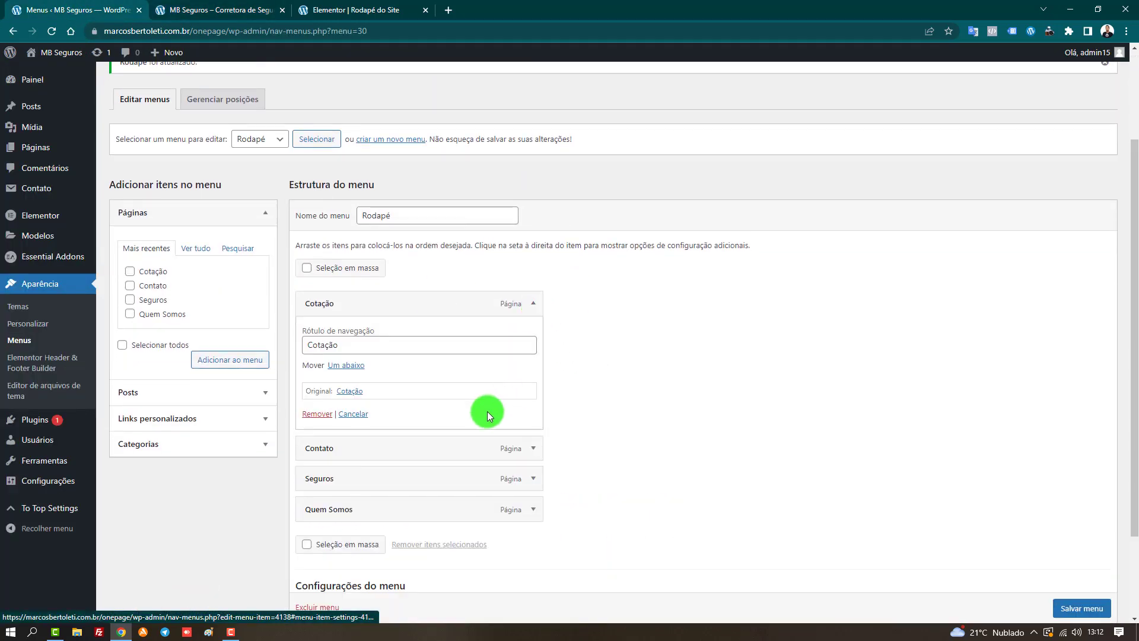
click(325, 414)
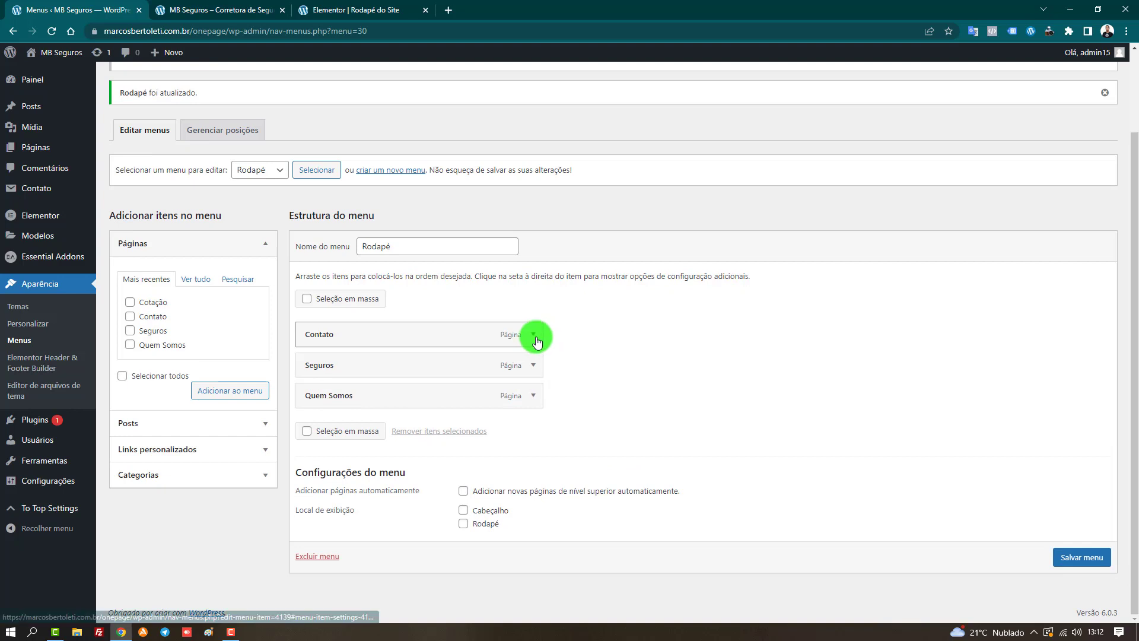
click(537, 342)
click(324, 445)
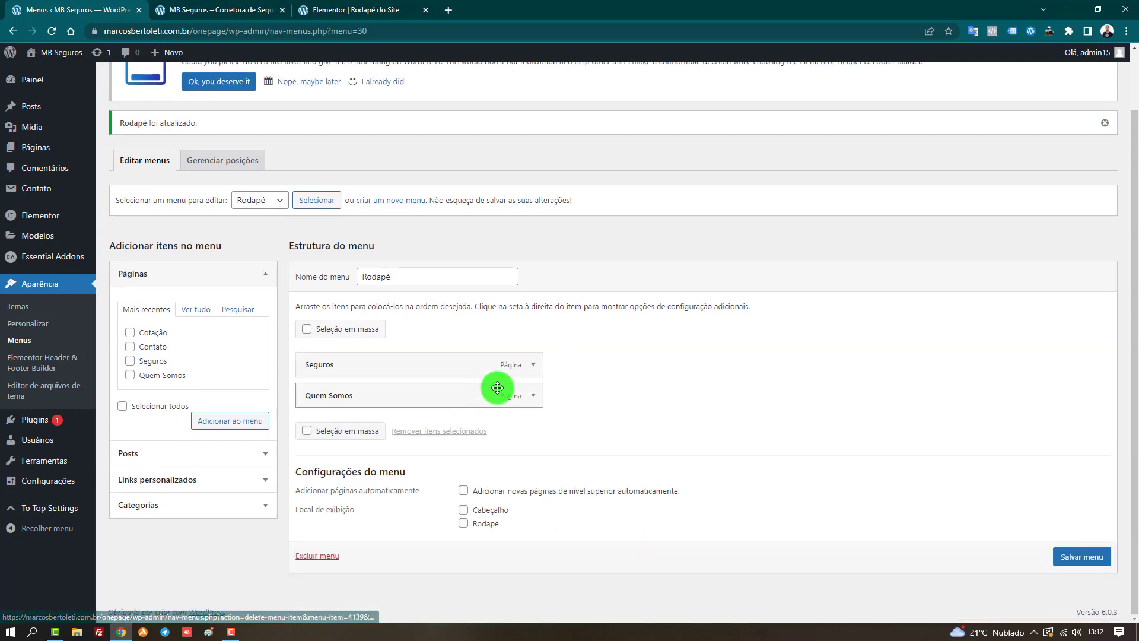
click(533, 365)
click(320, 474)
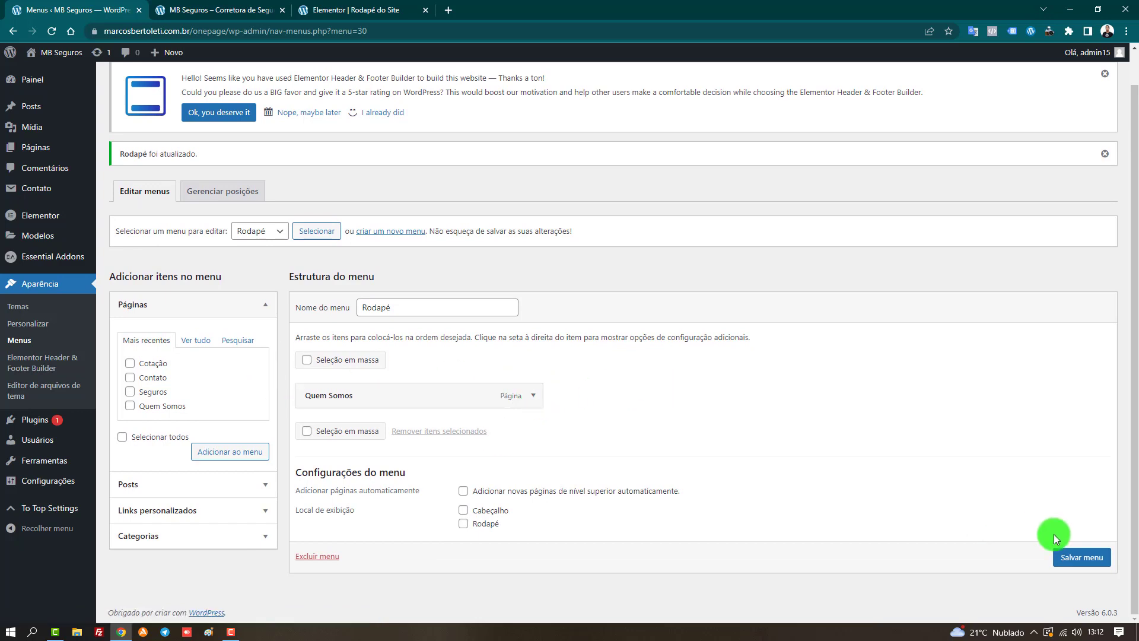
click(1068, 564)
- Refresh the live site to examine the footer navigation with the reduced menu
click(261, 10)
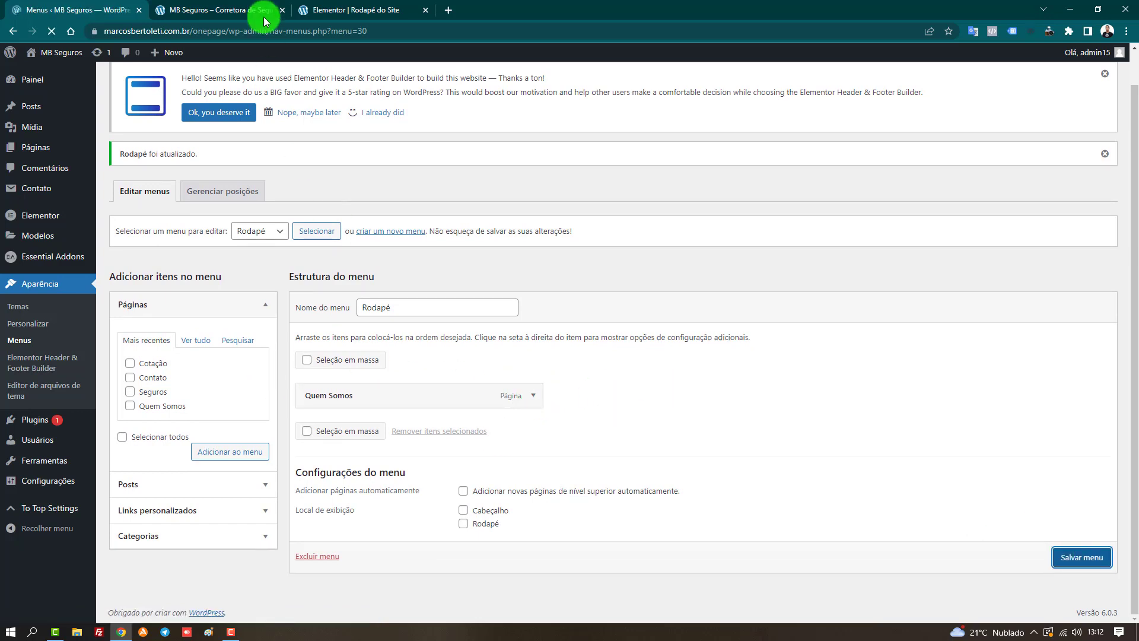
click(70, 36)
click(51, 31)
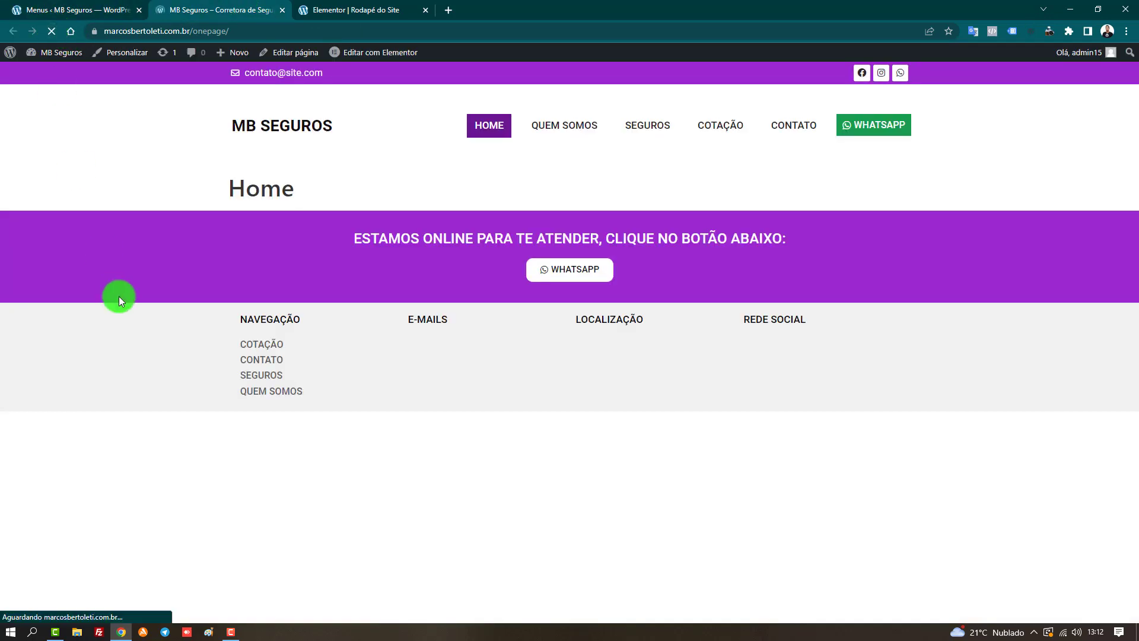
- Remove the Quem Somos item from the Rodapé menu, save it and reload the live home page
click(103, 10)
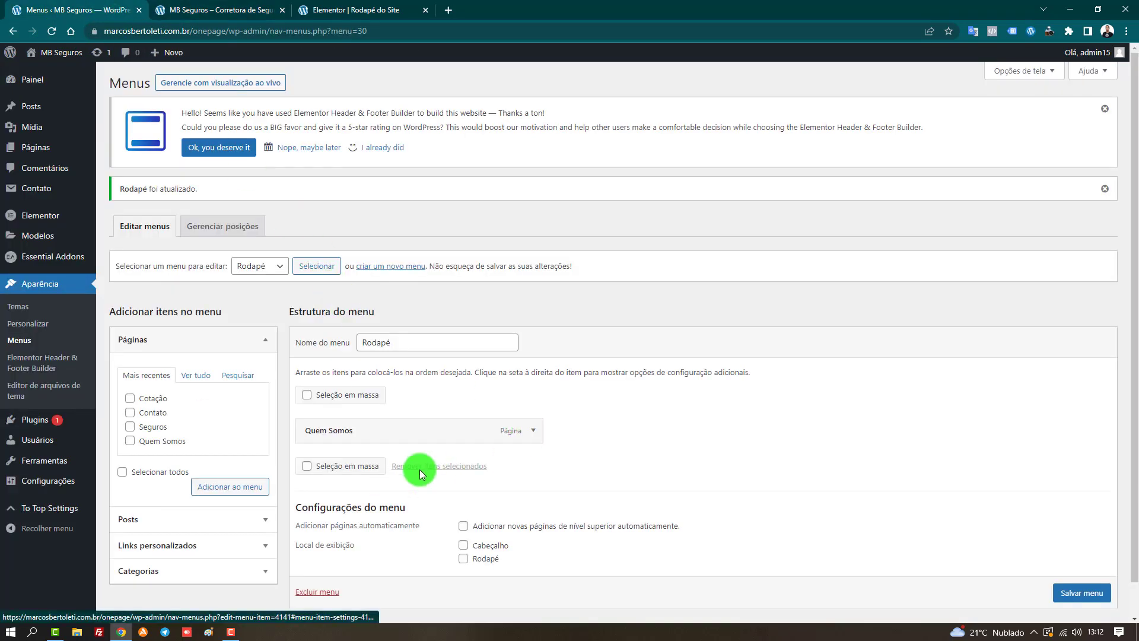
click(533, 431)
click(316, 524)
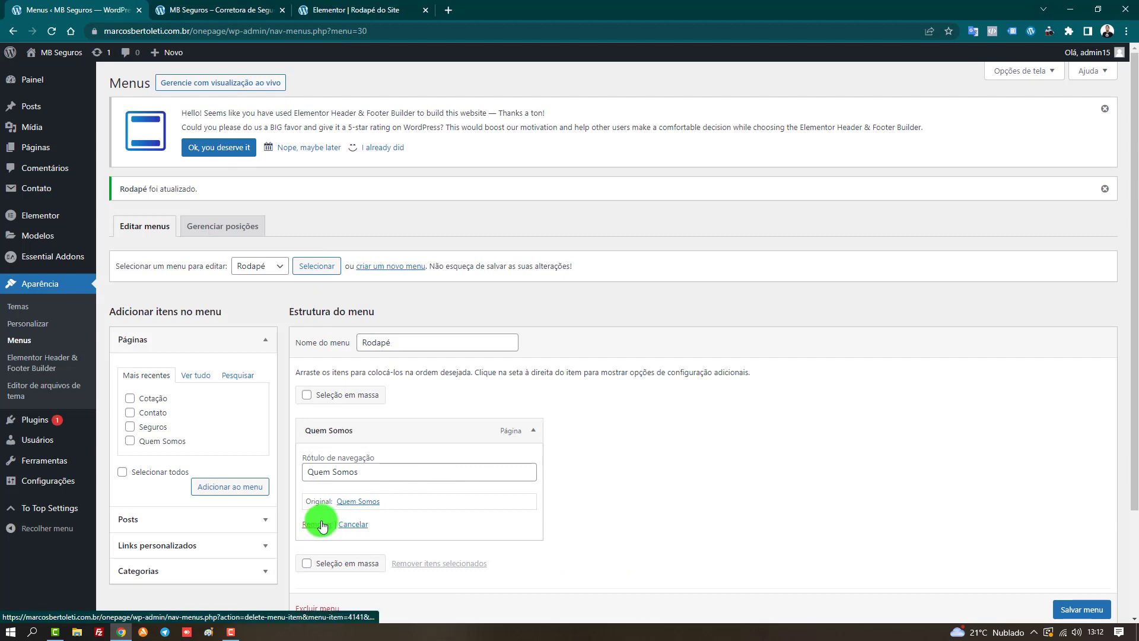
click(1055, 555)
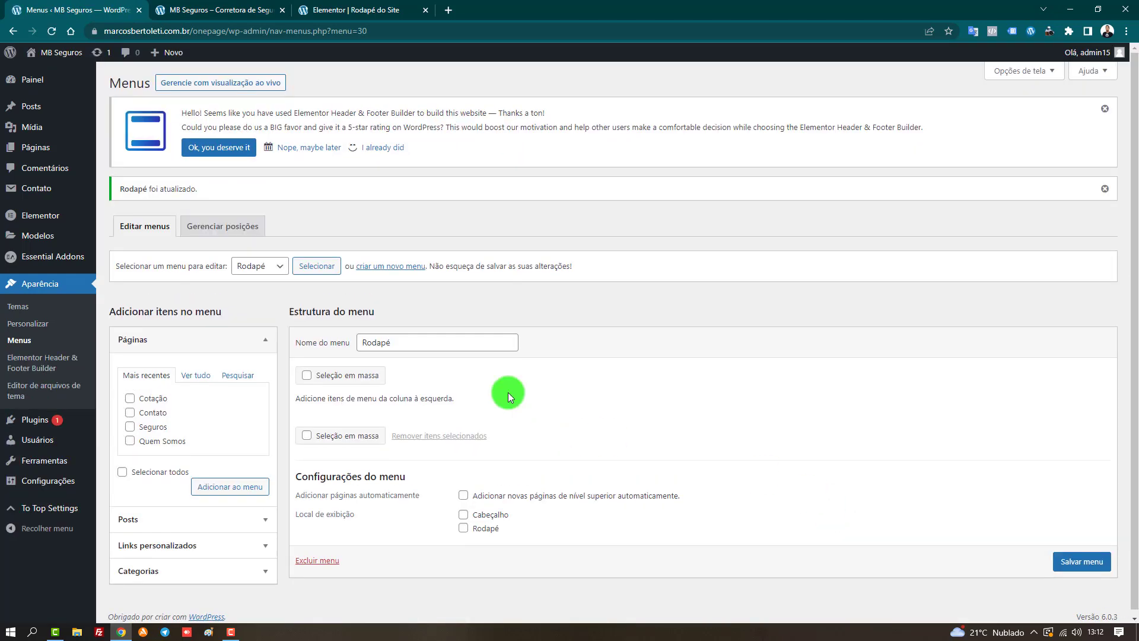
click(256, 10)
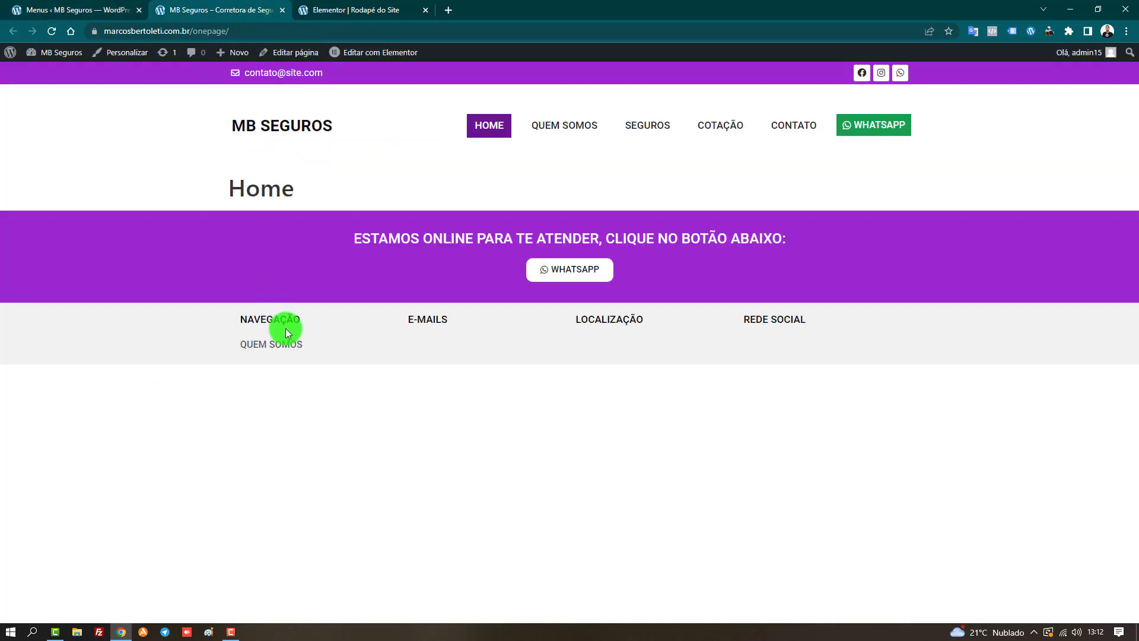
key(F5)
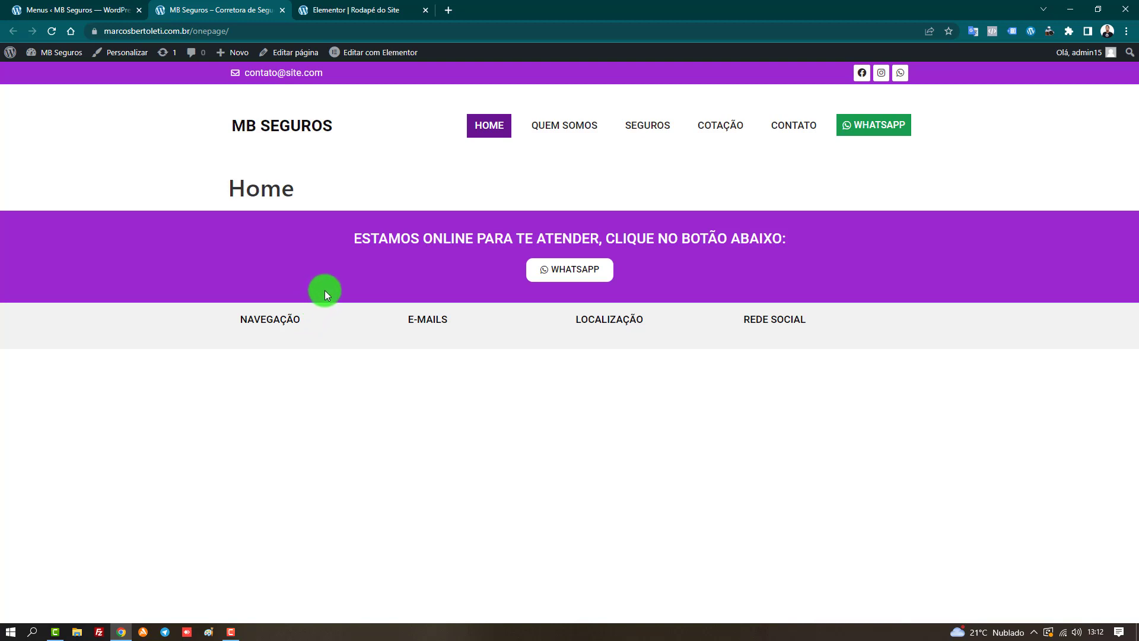
- Add a custom link labelled COMPRAS with the URL # to the Rodapé menu in the WordPress dashboard and save it
click(58, 8)
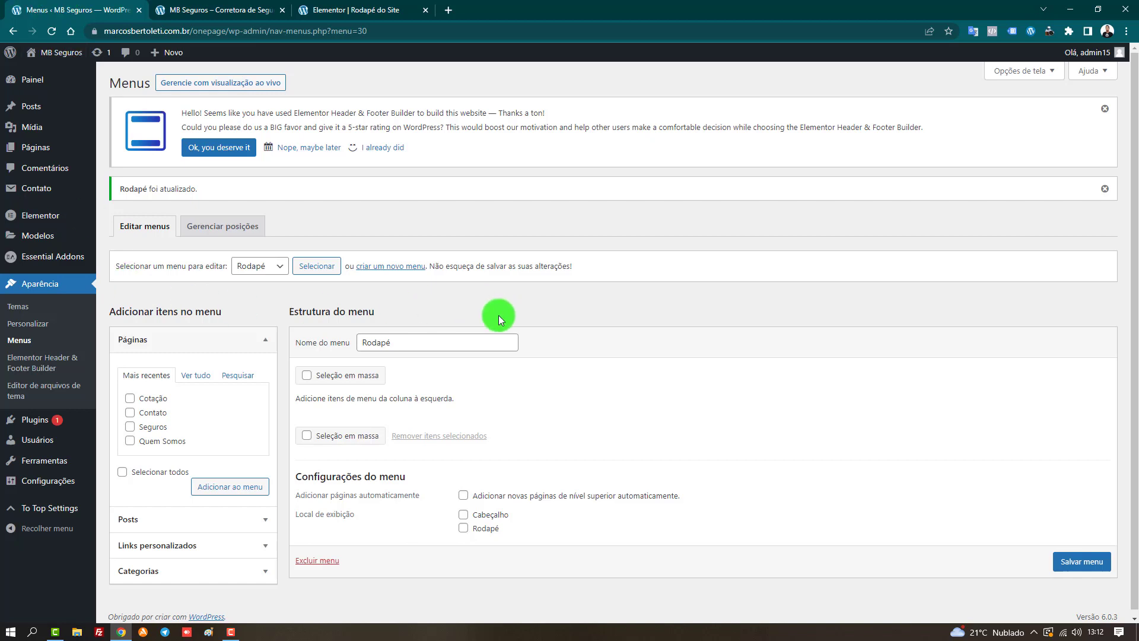
scroll(446, 274, down, 1)
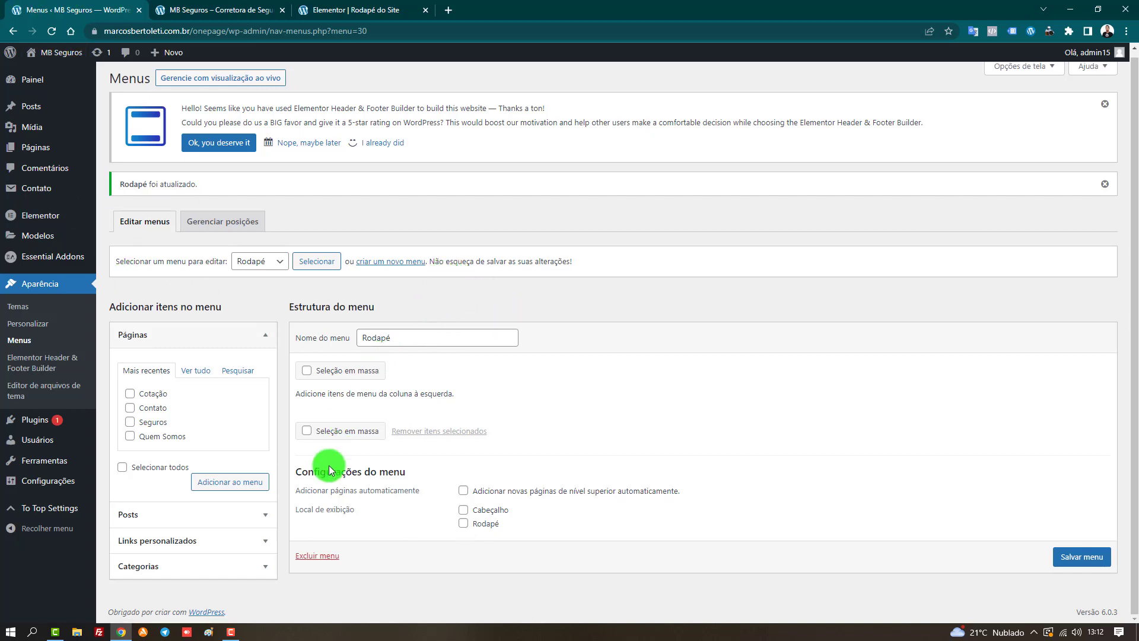
click(267, 538)
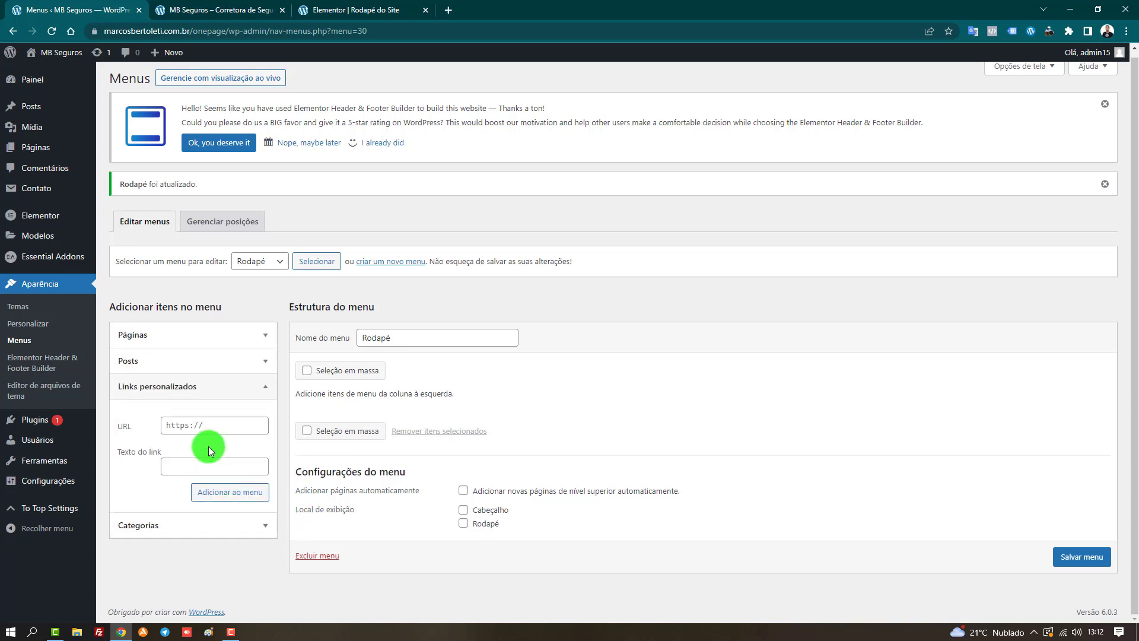
click(209, 427)
text(#)
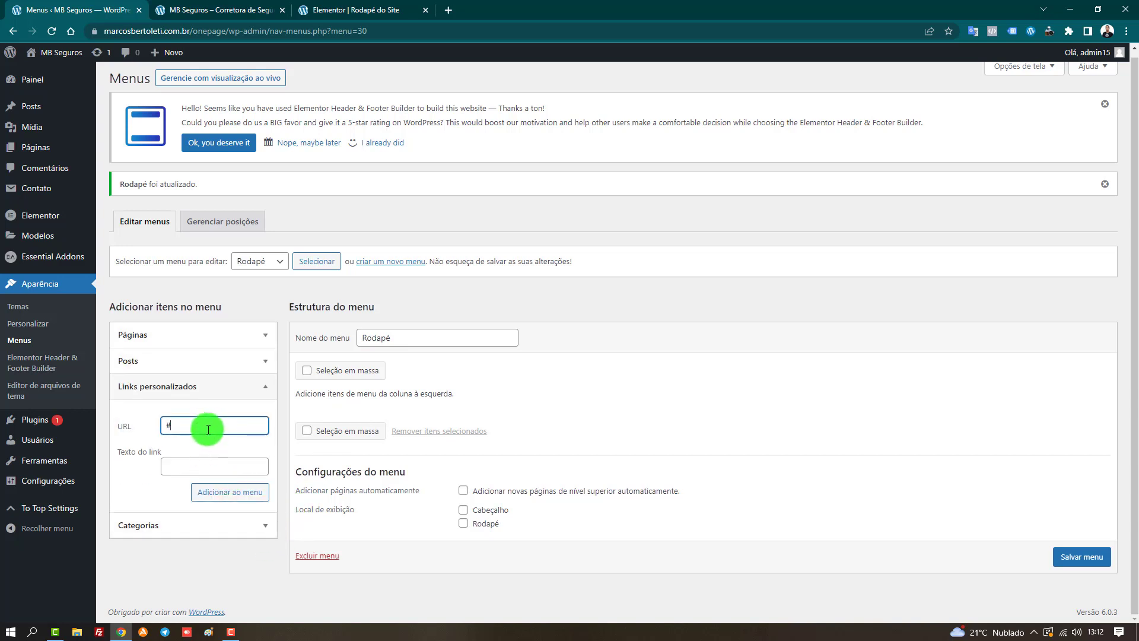
click(205, 467)
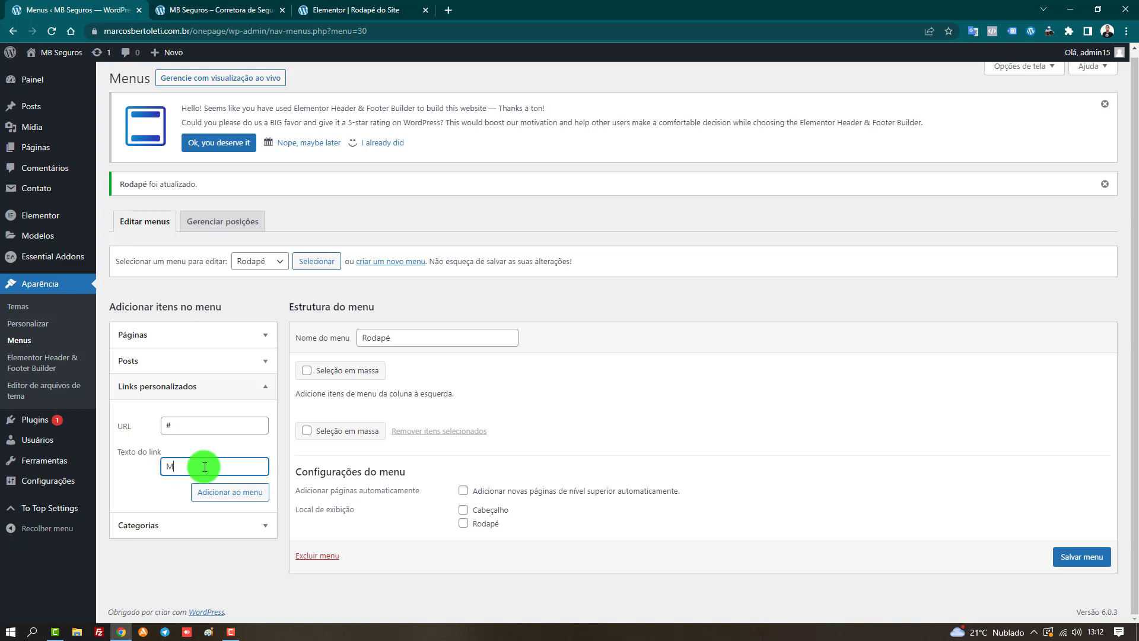
text(COMPRAS)
click(215, 494)
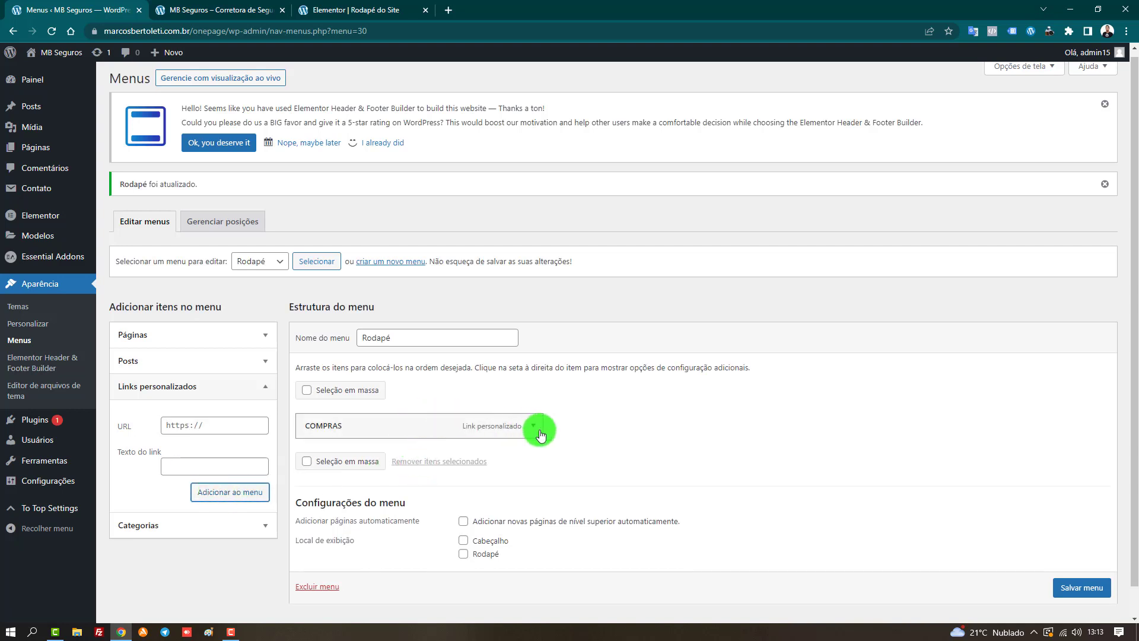
scroll(1065, 581, down, 1)
click(1074, 578)
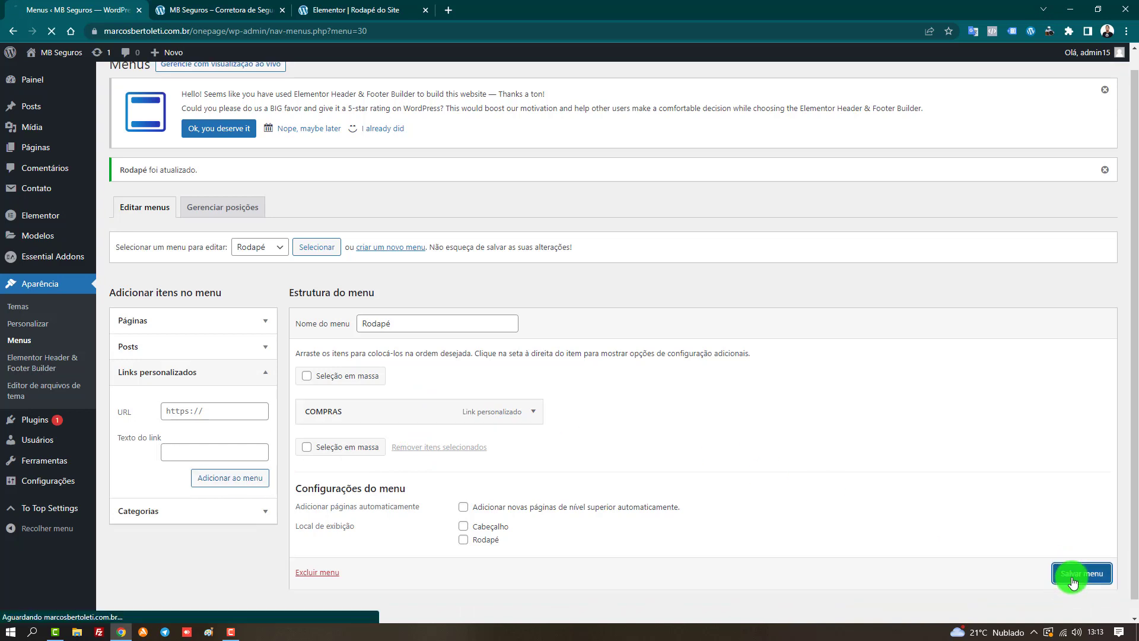
- Reload the live home page and test its COMPRAS footer link, reviewing the item's URL and label in the menu editor
click(240, 7)
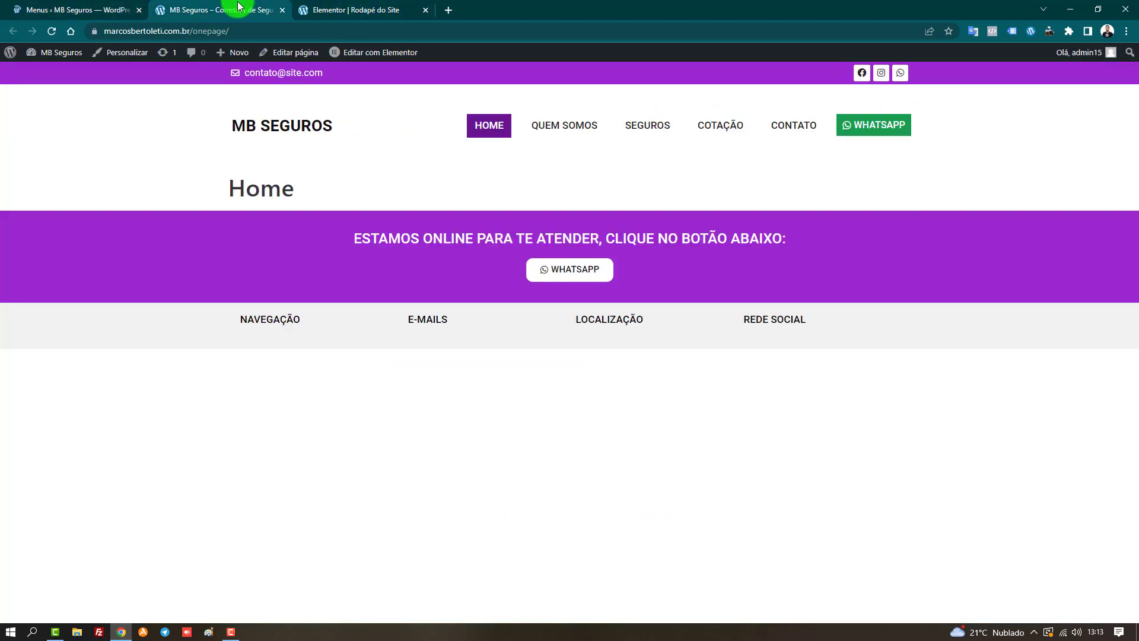
key(F5)
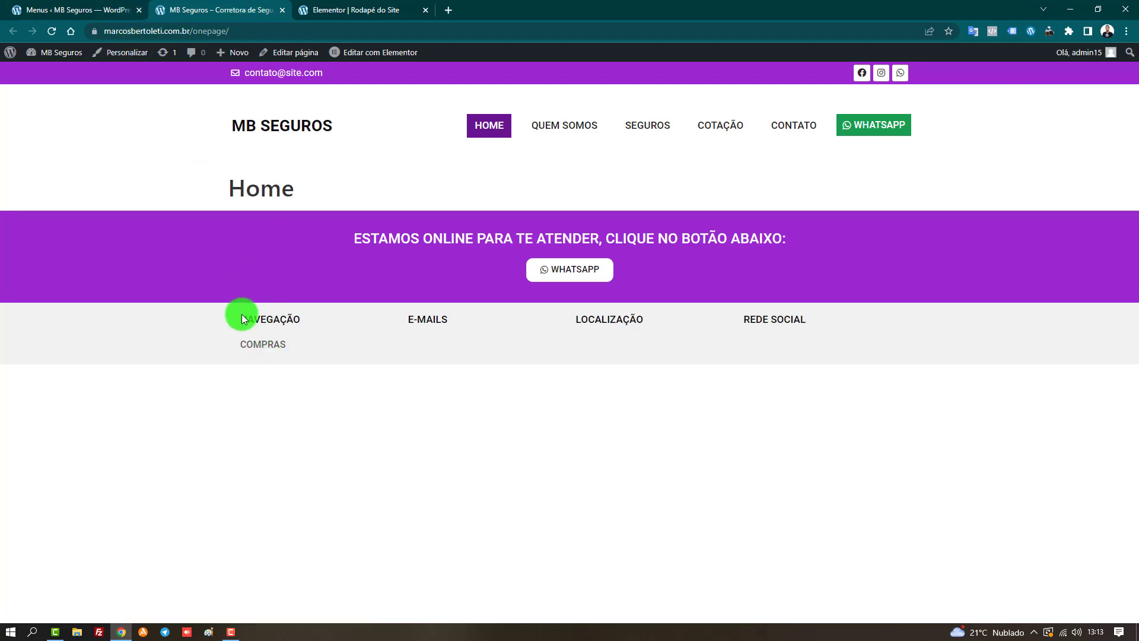
click(76, 10)
click(531, 431)
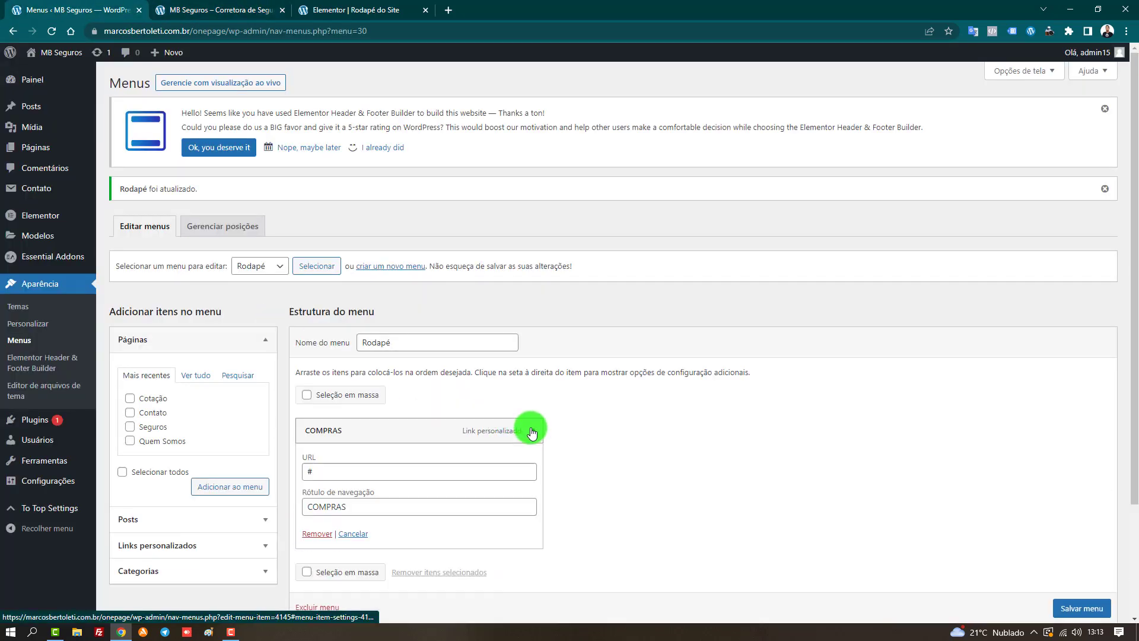
scroll(530, 428, down, 2)
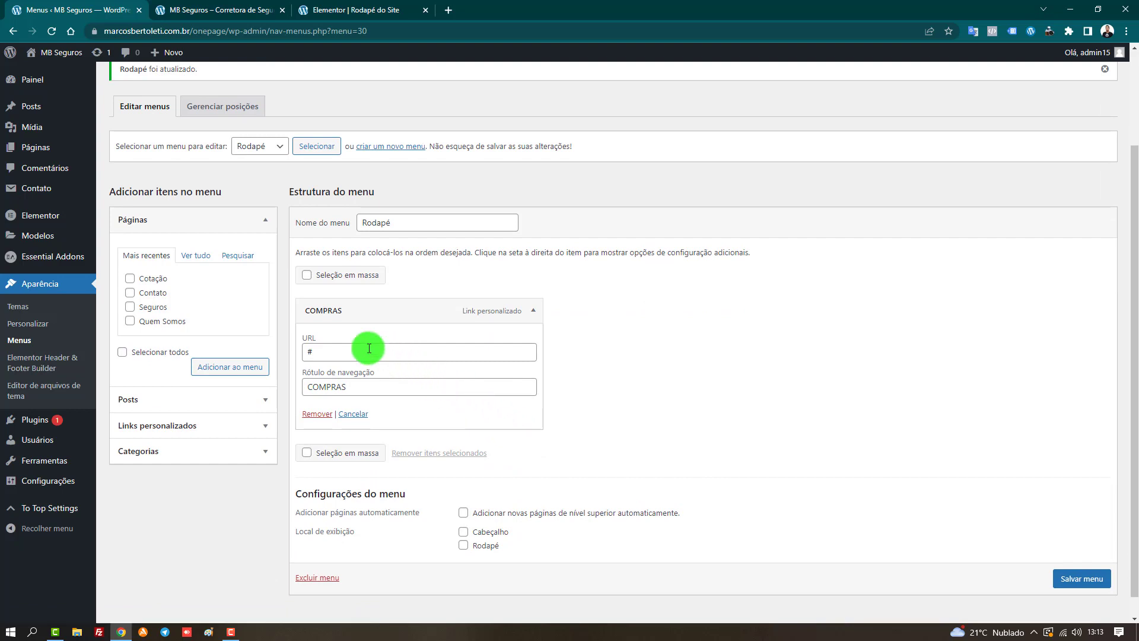
click(221, 10)
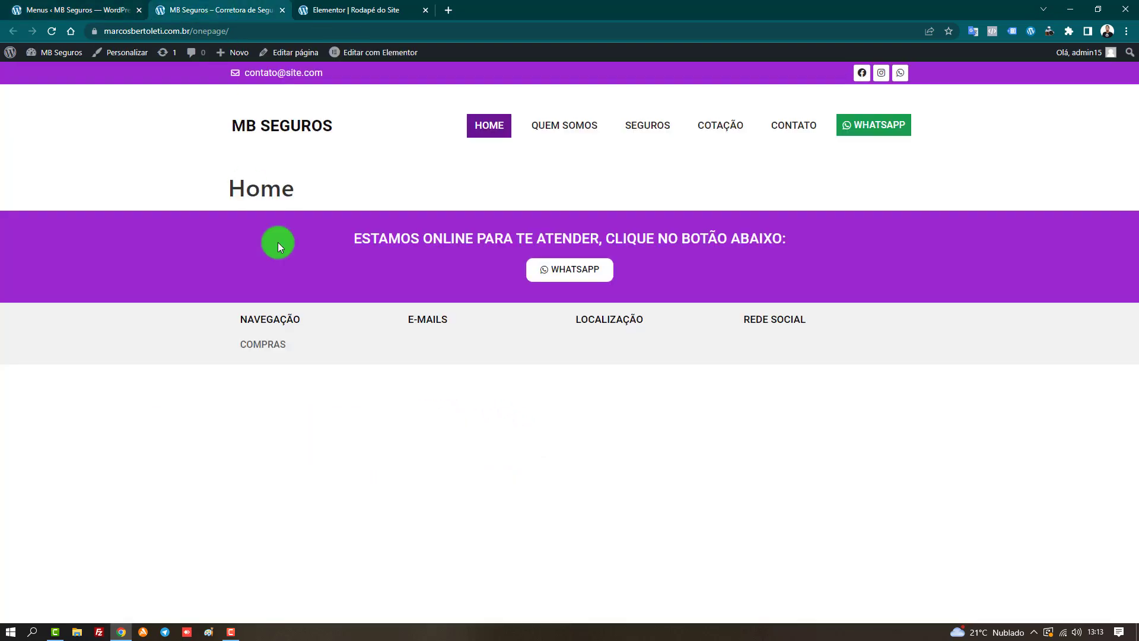
click(283, 347)
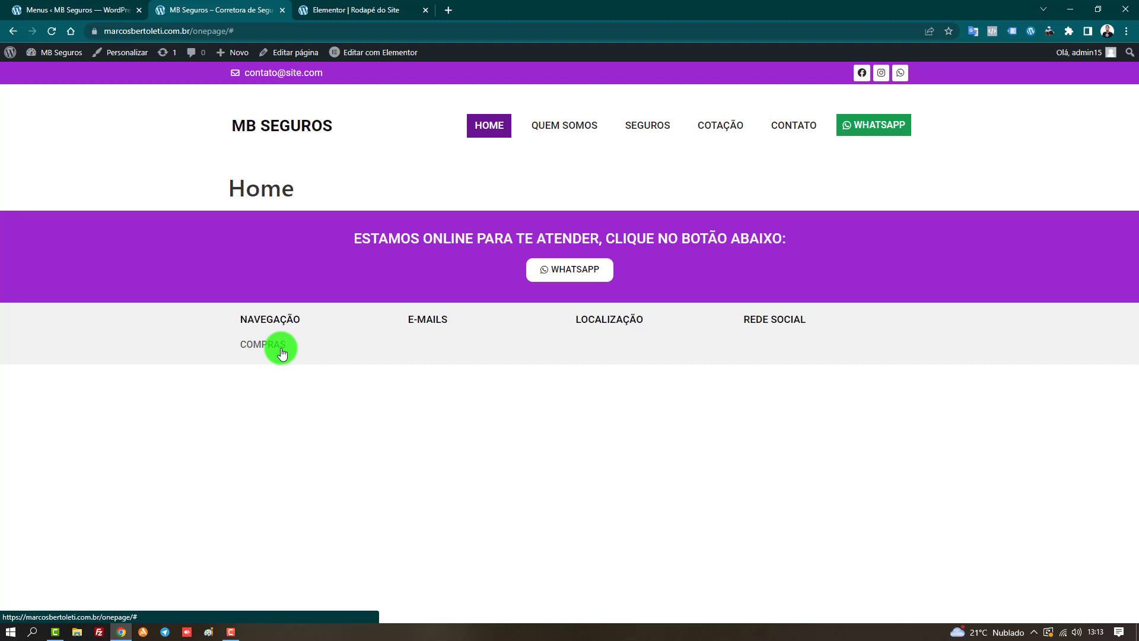
- Enable the Destino do link menu property, set the COMPRAS item to open in a new tab and save the Rodapé menu
click(57, 11)
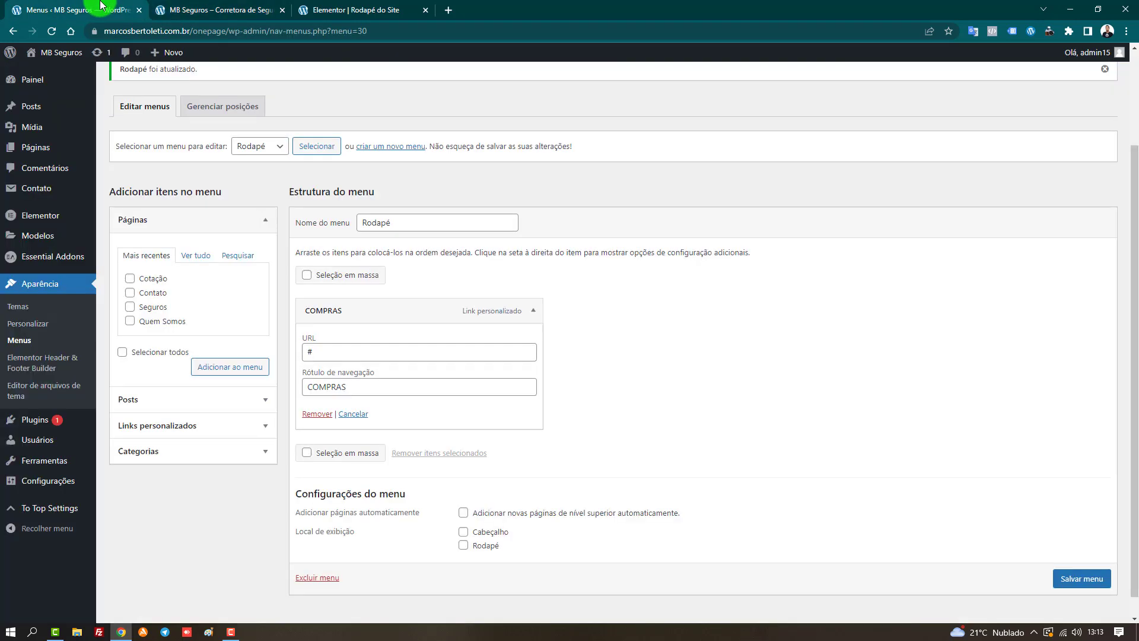
scroll(550, 343, up, 2)
scroll(653, 335, up, 1)
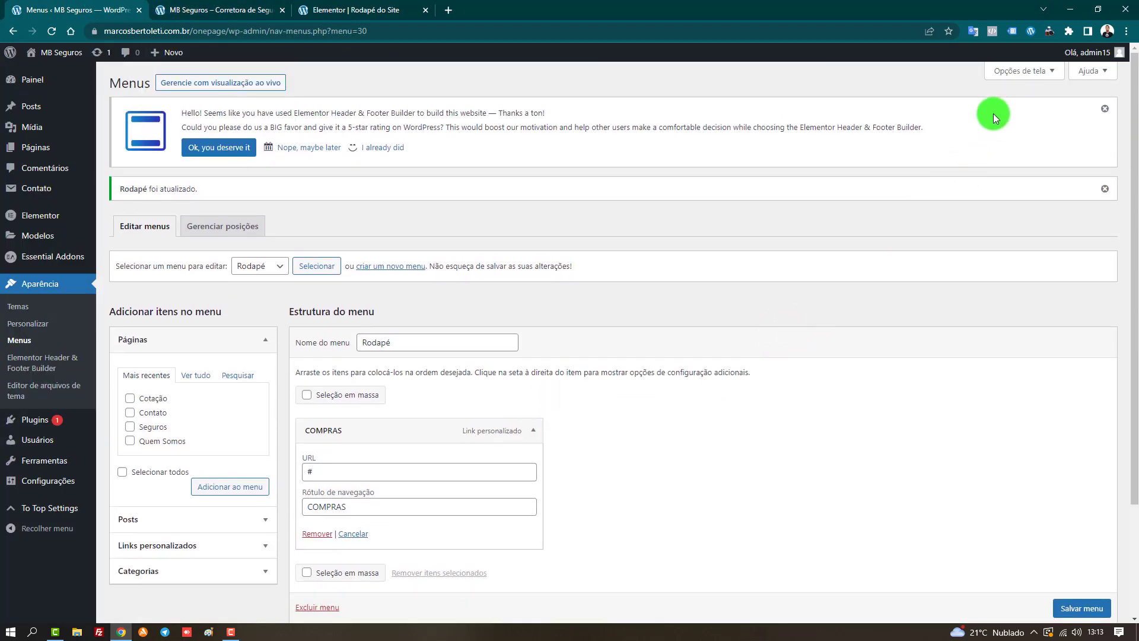
click(1046, 72)
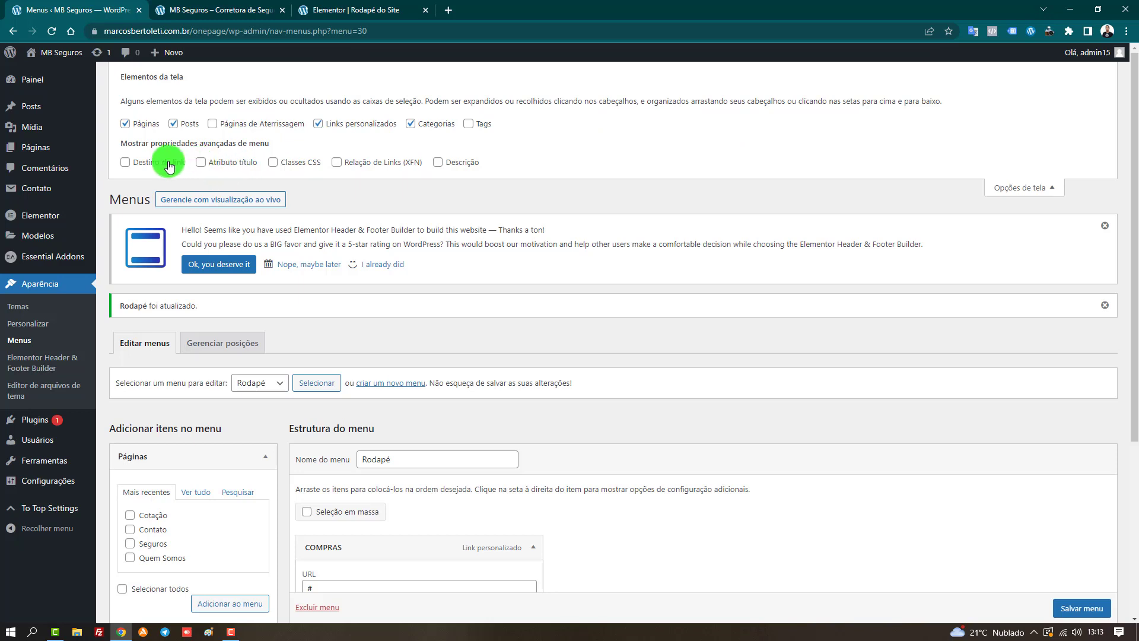
click(125, 162)
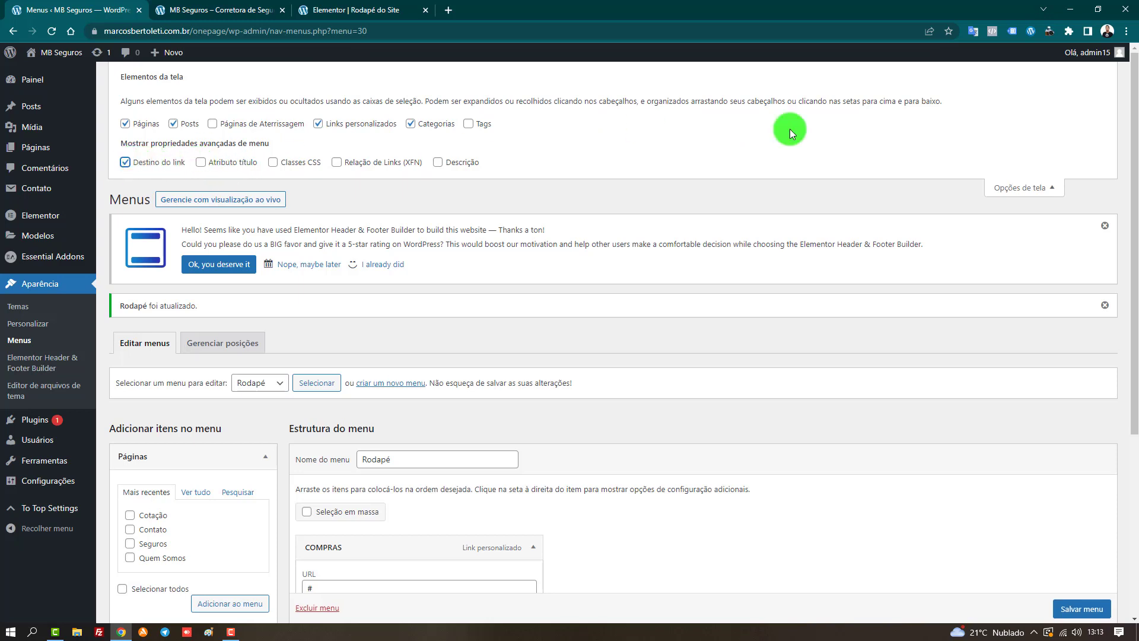
click(1050, 193)
scroll(803, 364, down, 4)
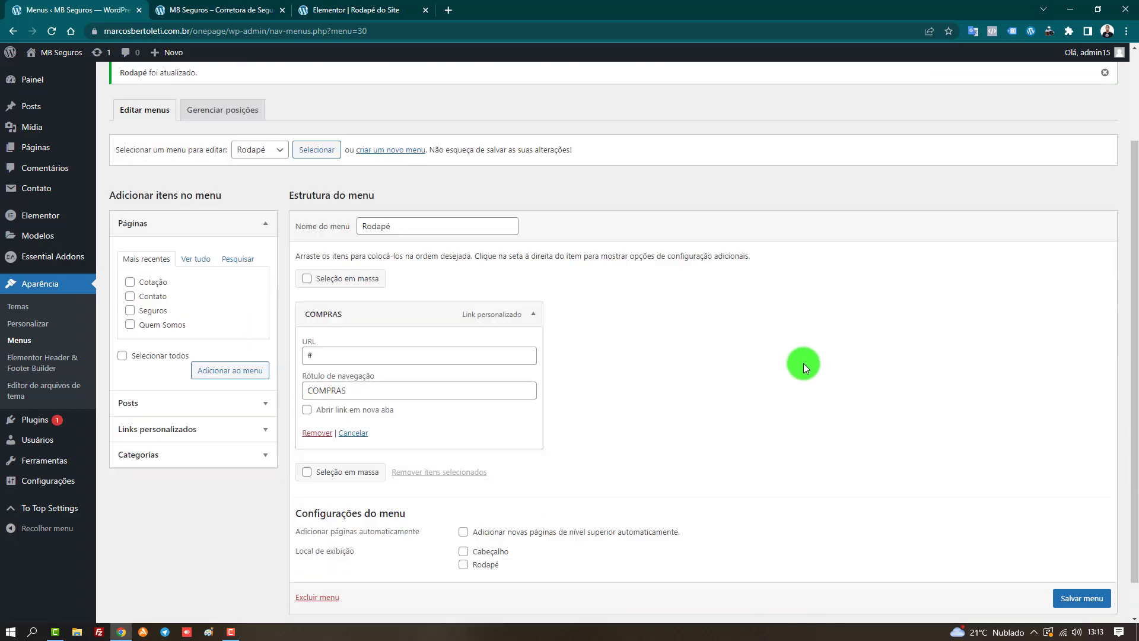
click(309, 371)
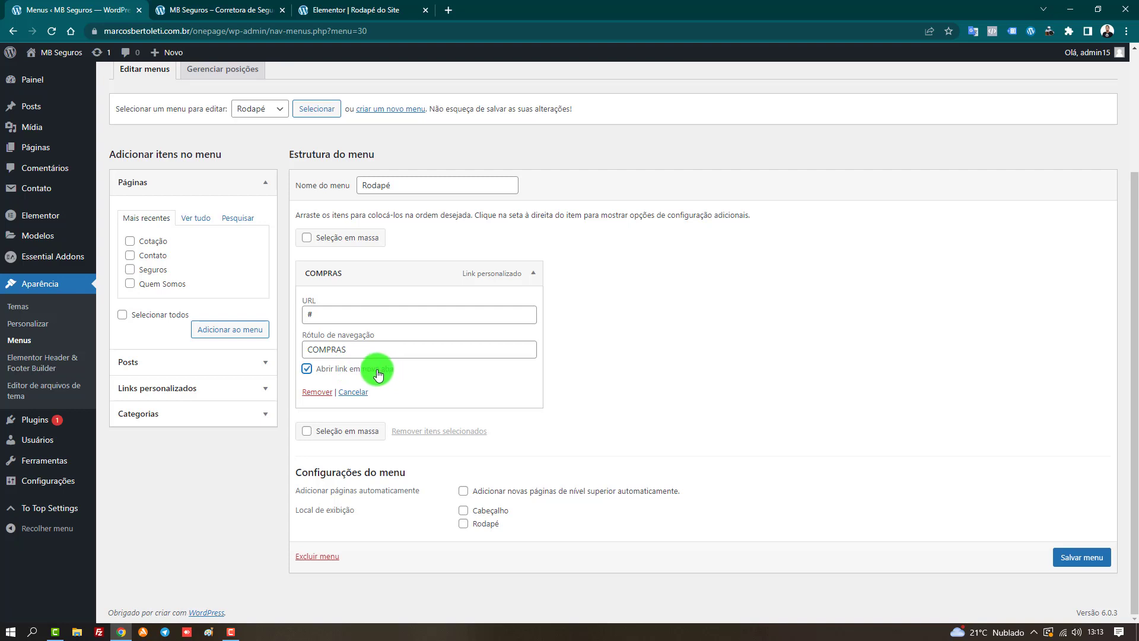
click(1099, 562)
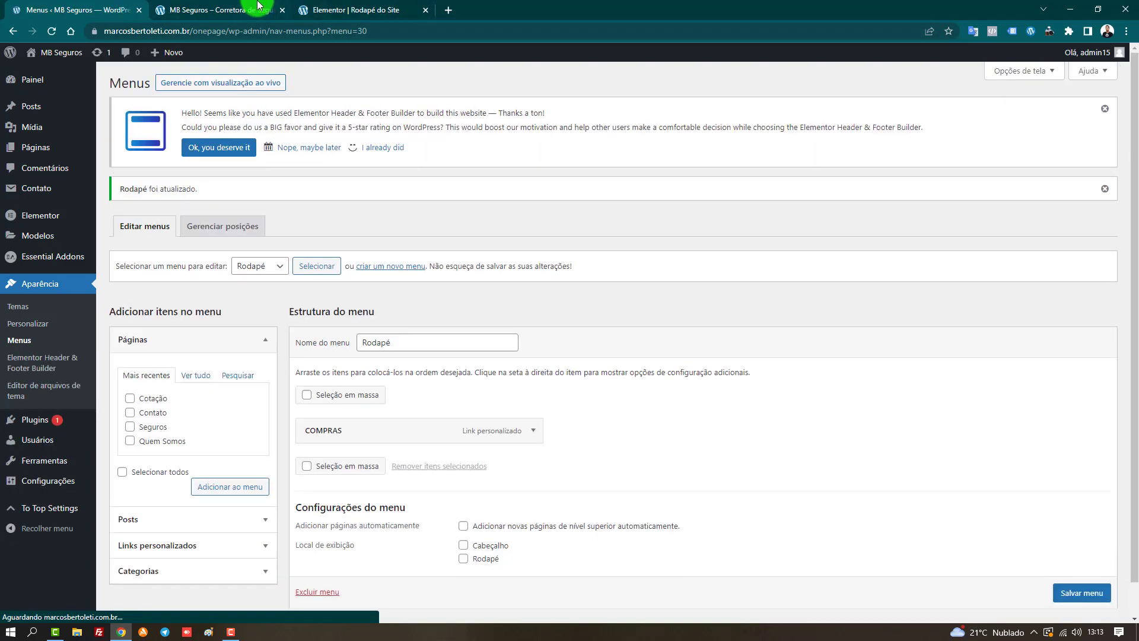
- Reload the live home page, test the COMPRAS footer link and close the tab it opens
click(258, 4)
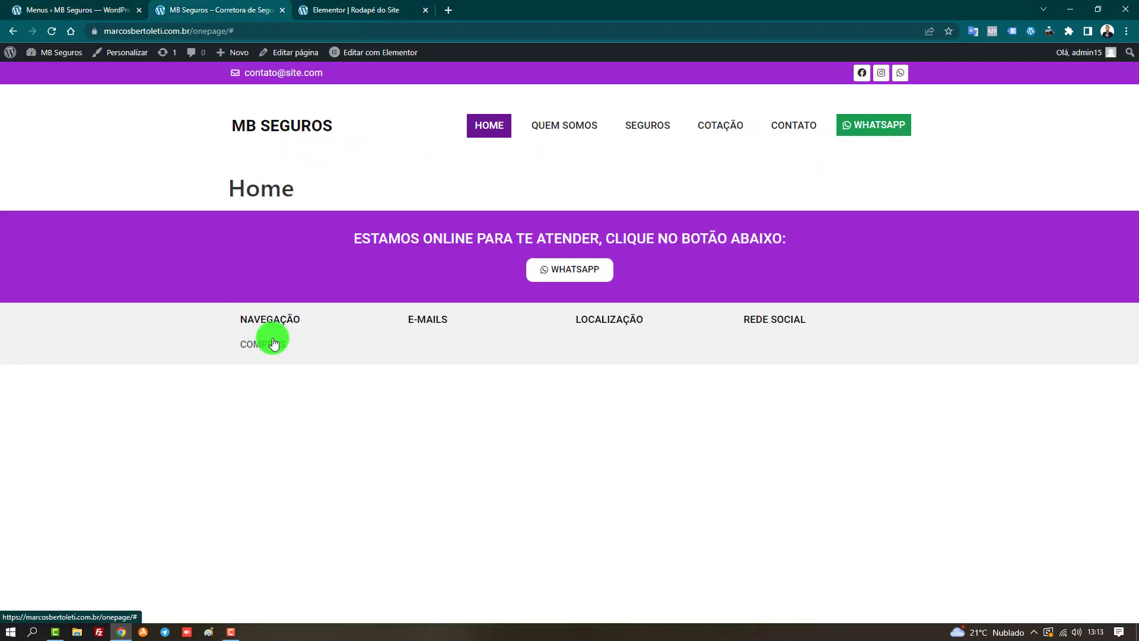
key(F5)
click(272, 346)
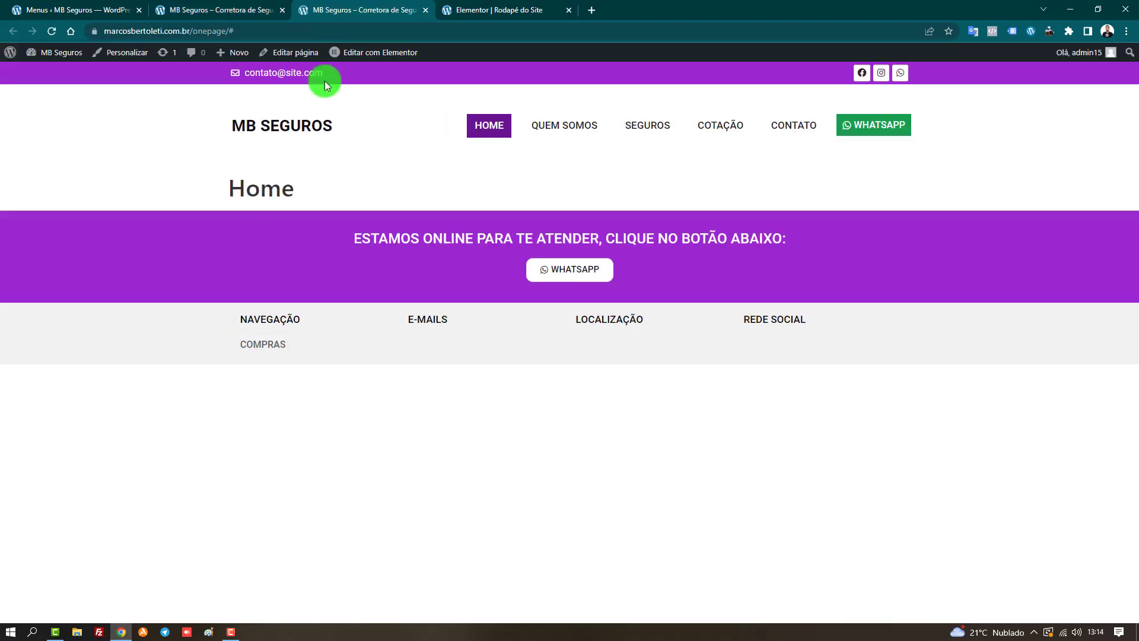
click(425, 11)
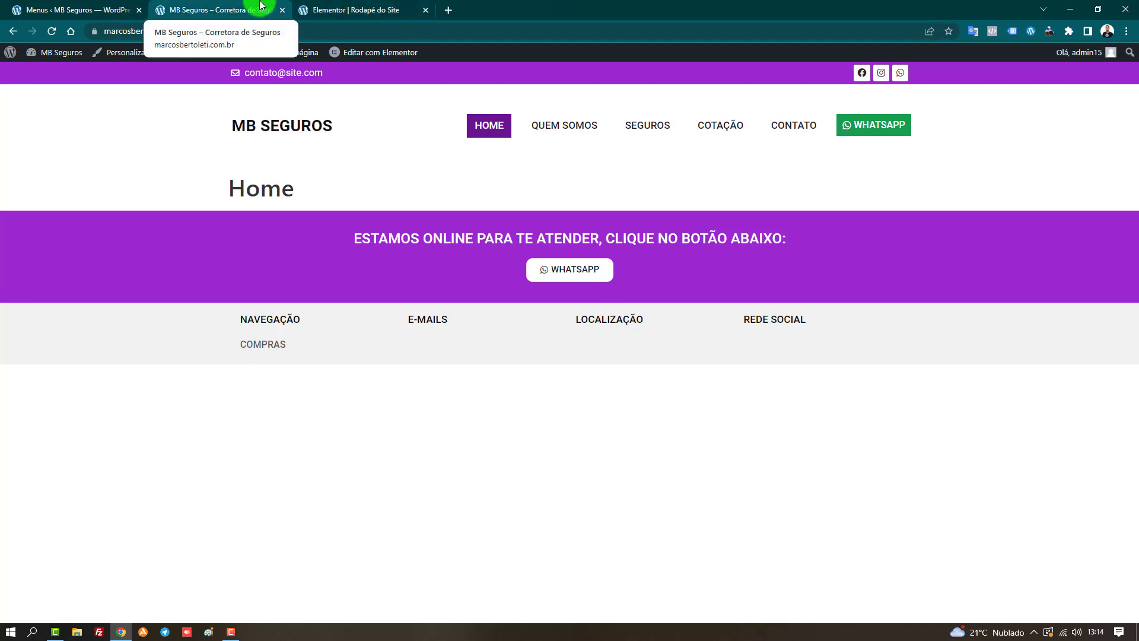
- Add a FALE CONOSCO custom link with the URL # to the Rodapé menu, save it and check the live footer
click(110, 10)
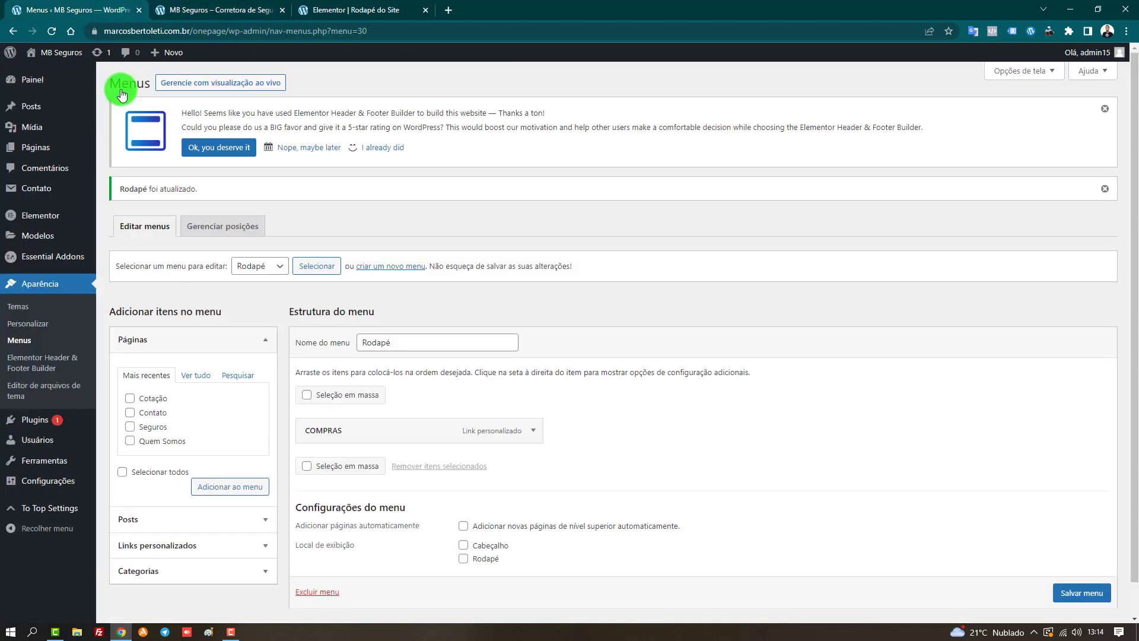
scroll(587, 457, down, 1)
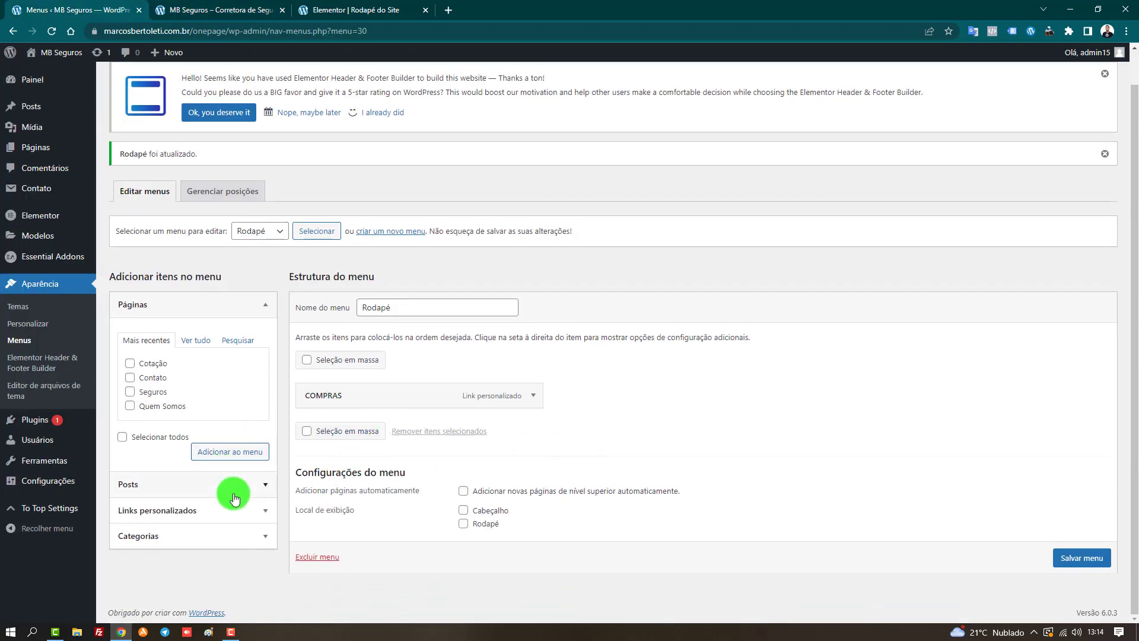
click(255, 509)
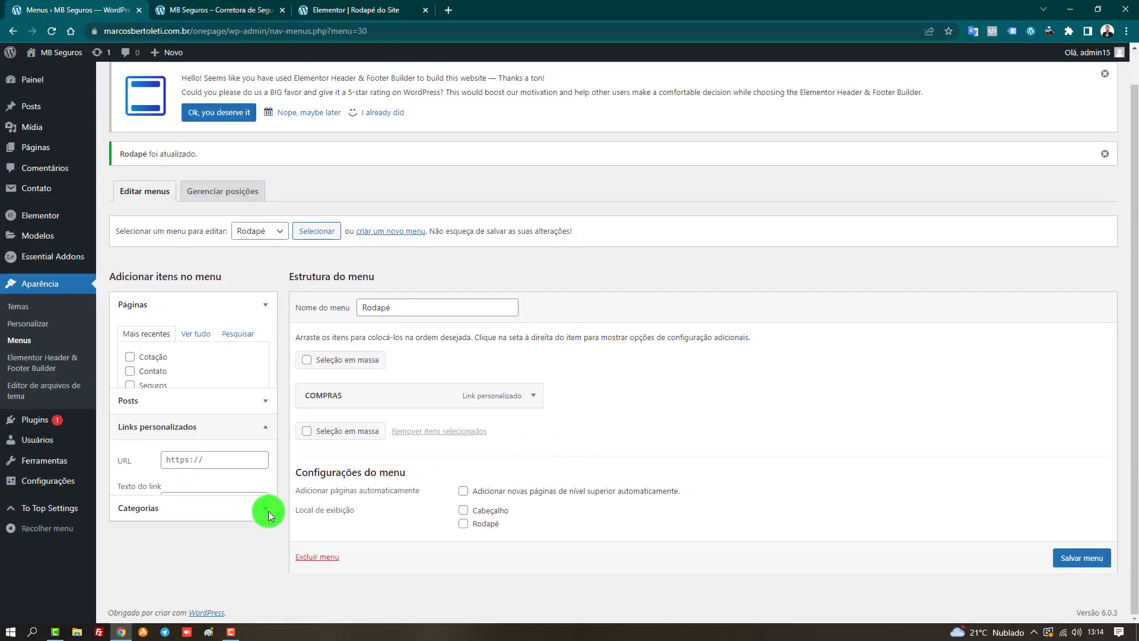
click(219, 394)
text(#)
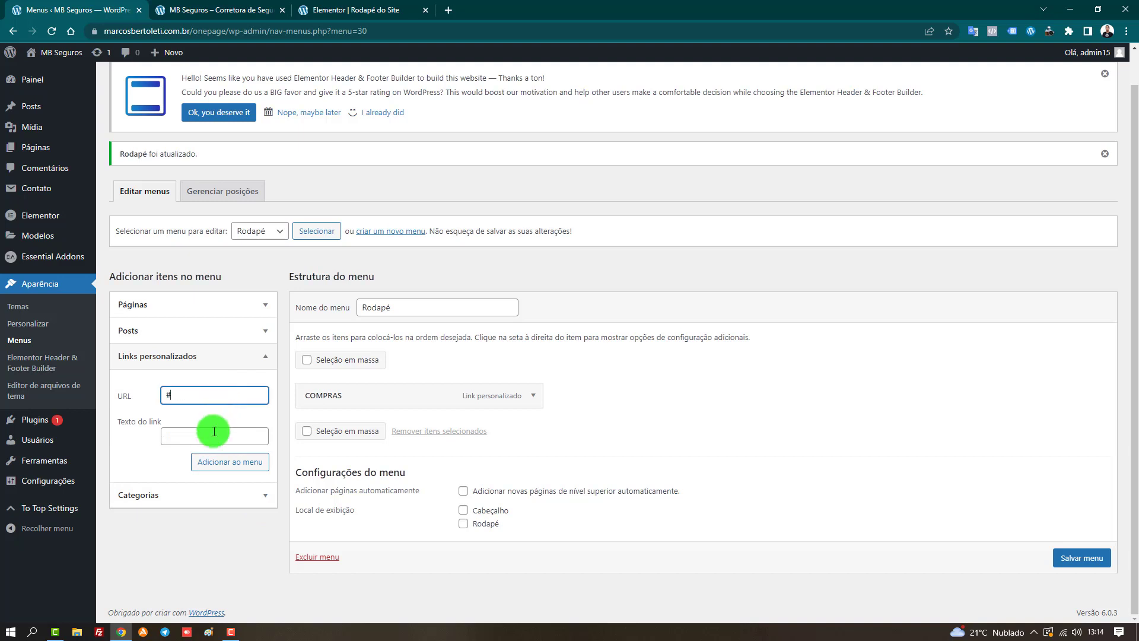
click(214, 433)
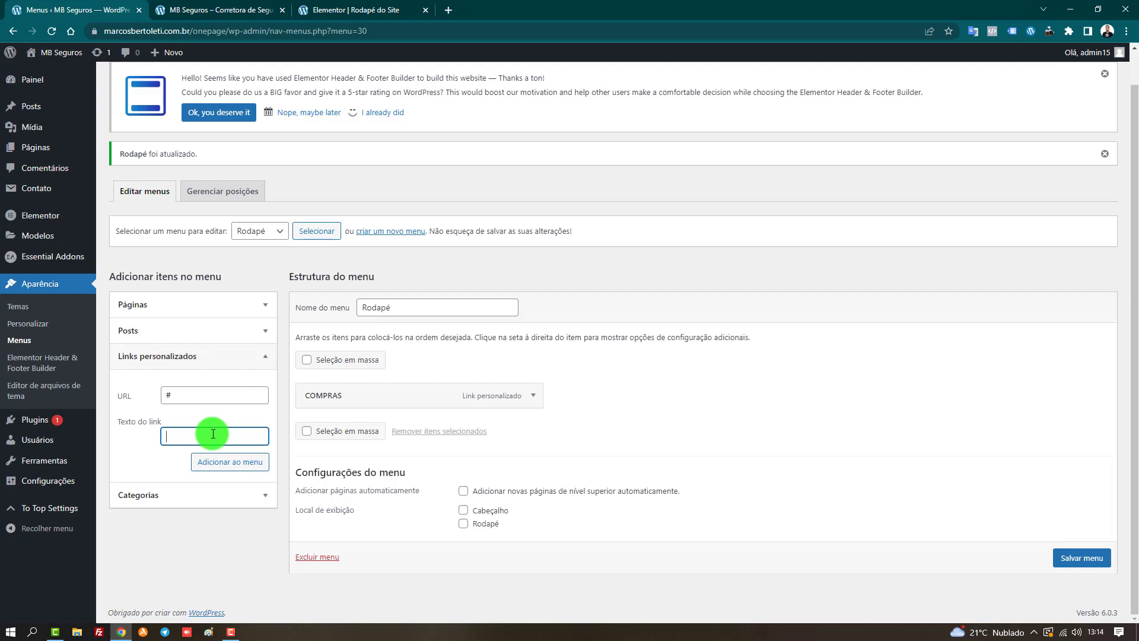
click(170, 396)
click(180, 436)
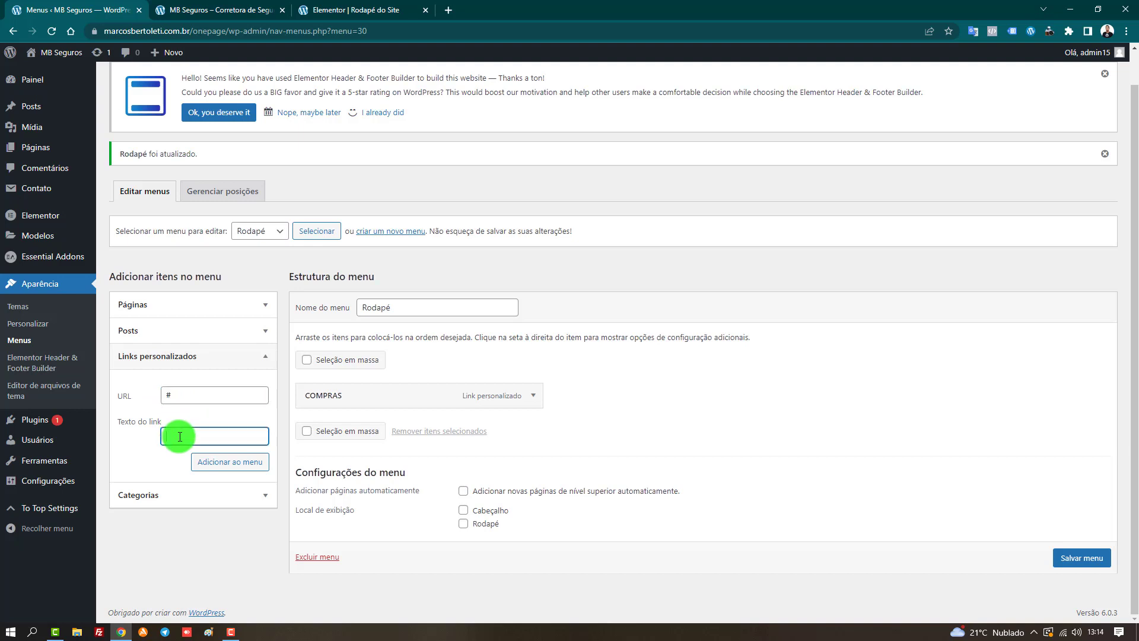
text(FALE CONOSCO)
click(229, 466)
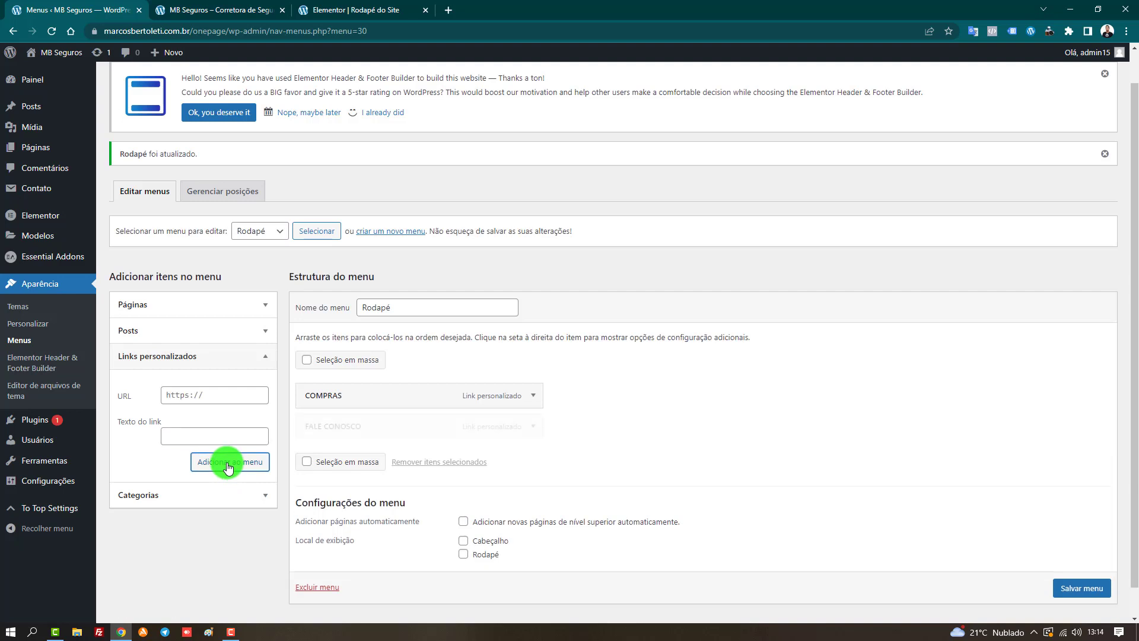
click(1081, 588)
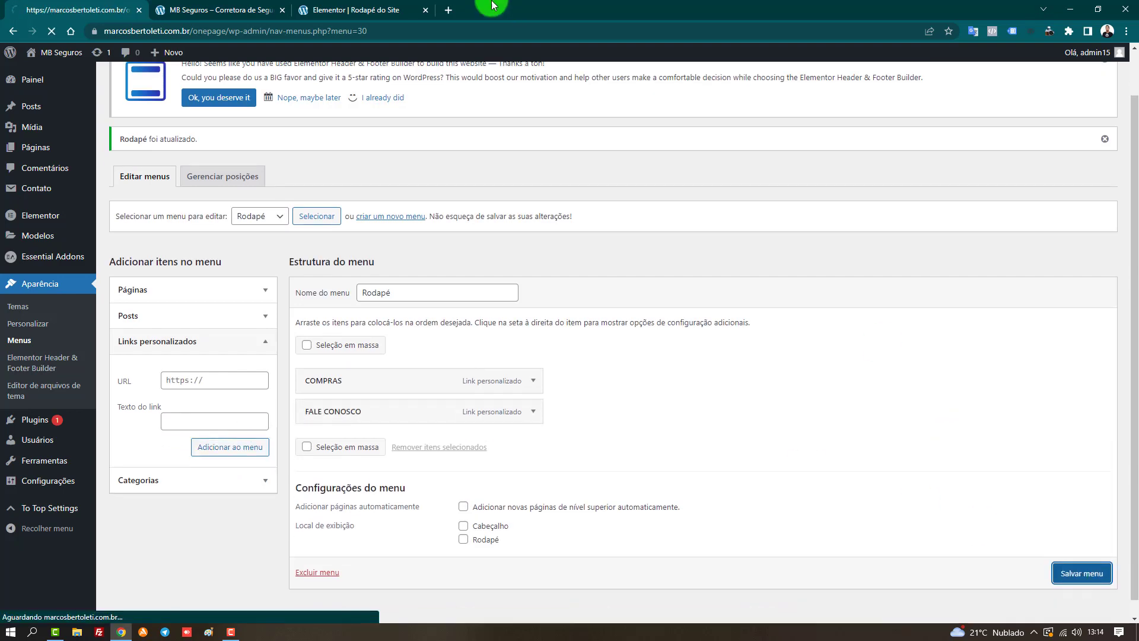
click(265, 10)
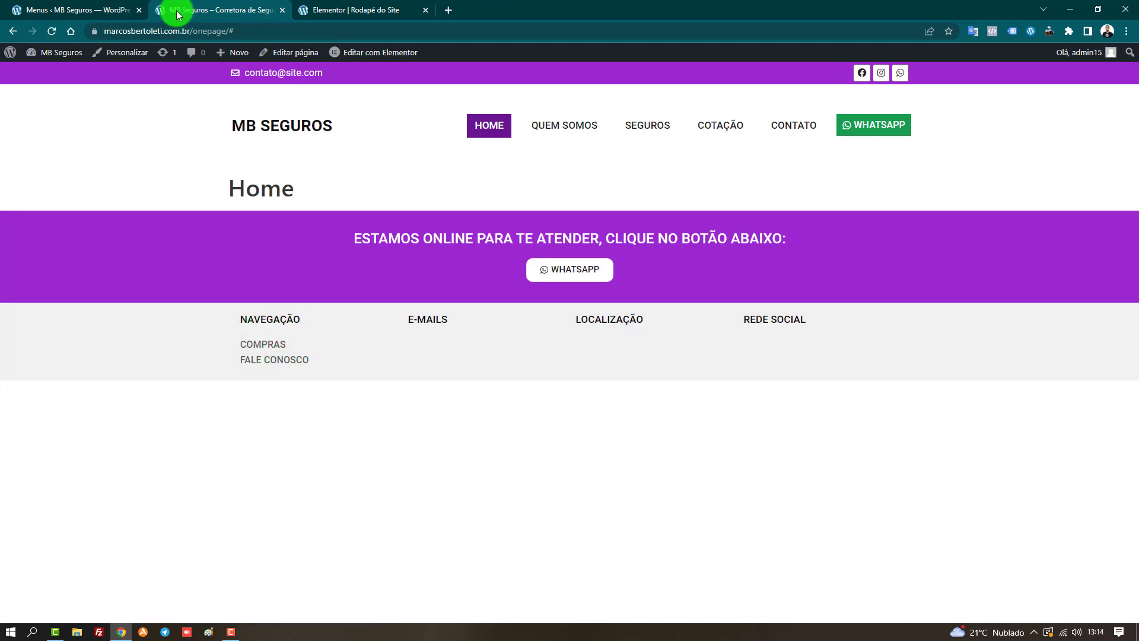
- Create a new page titled "Nova Página do Site" in the WordPress admin and publish it
click(101, 10)
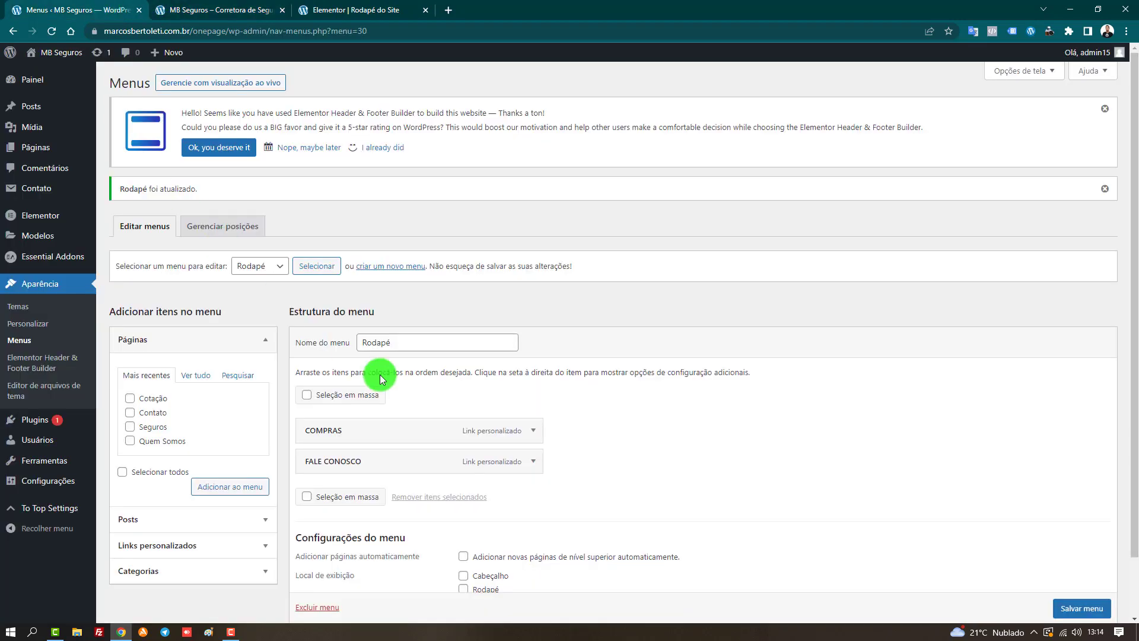
click(64, 156)
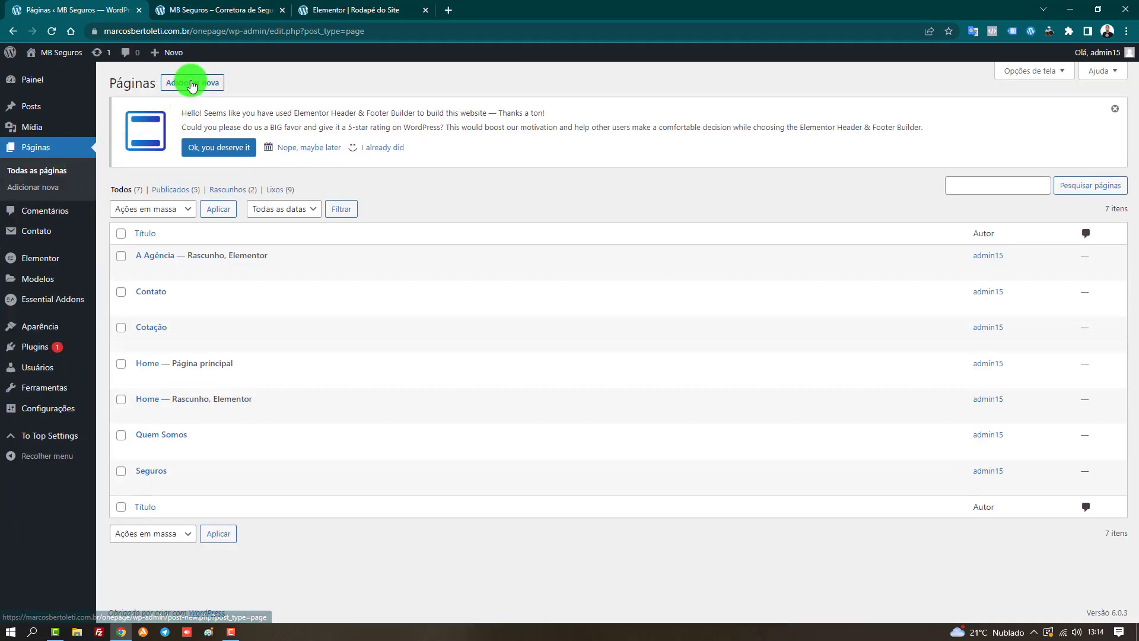
click(192, 85)
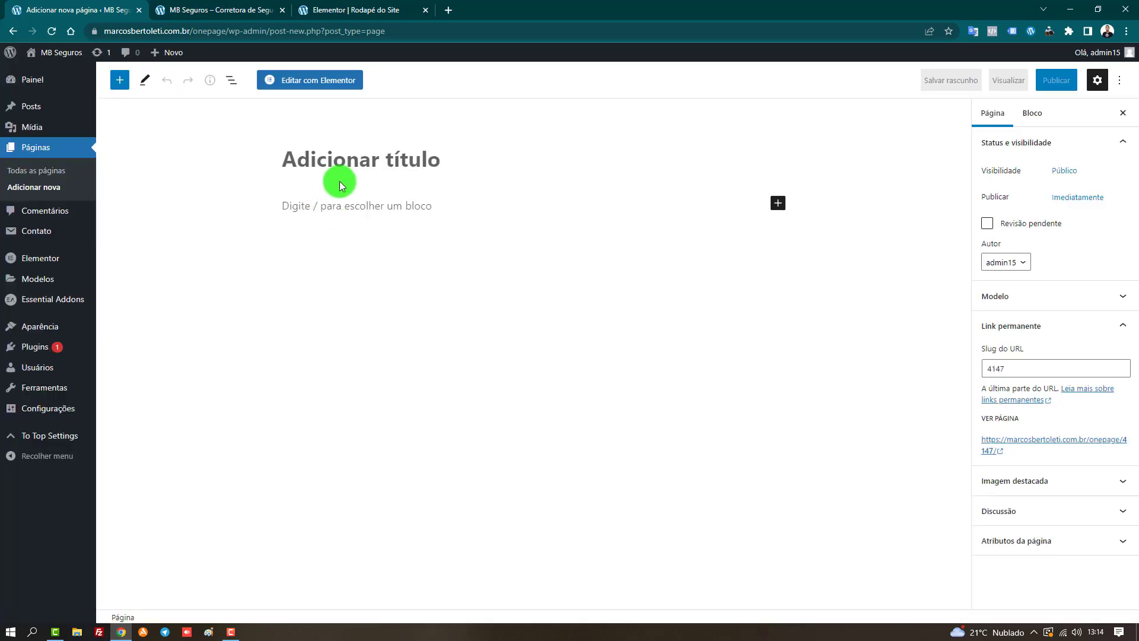
text(Nova Página )
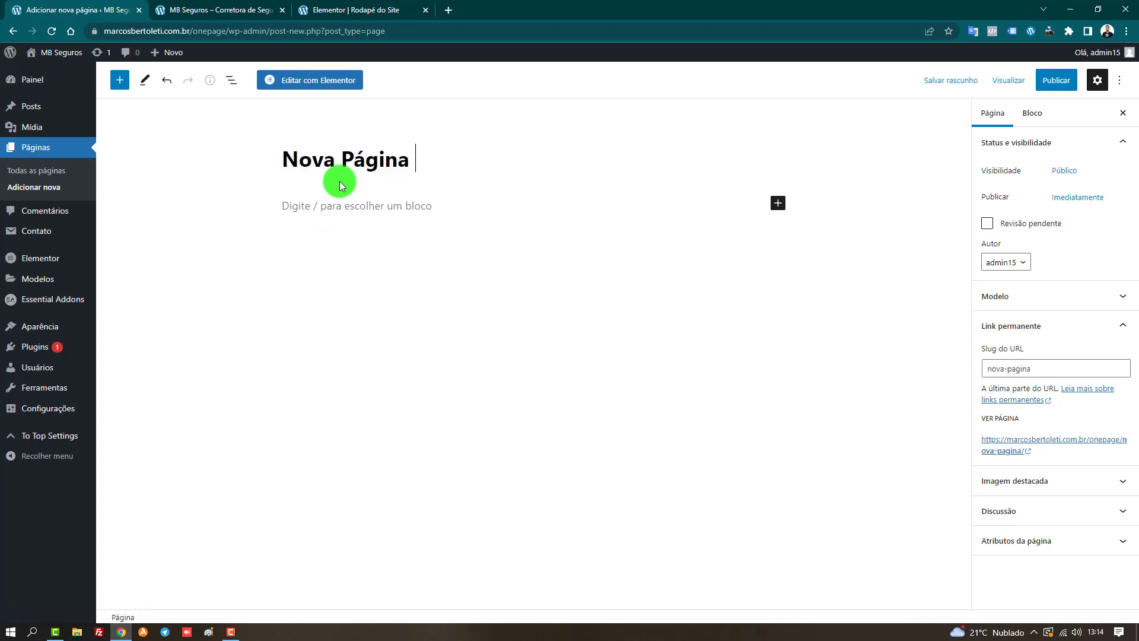
text(do Site)
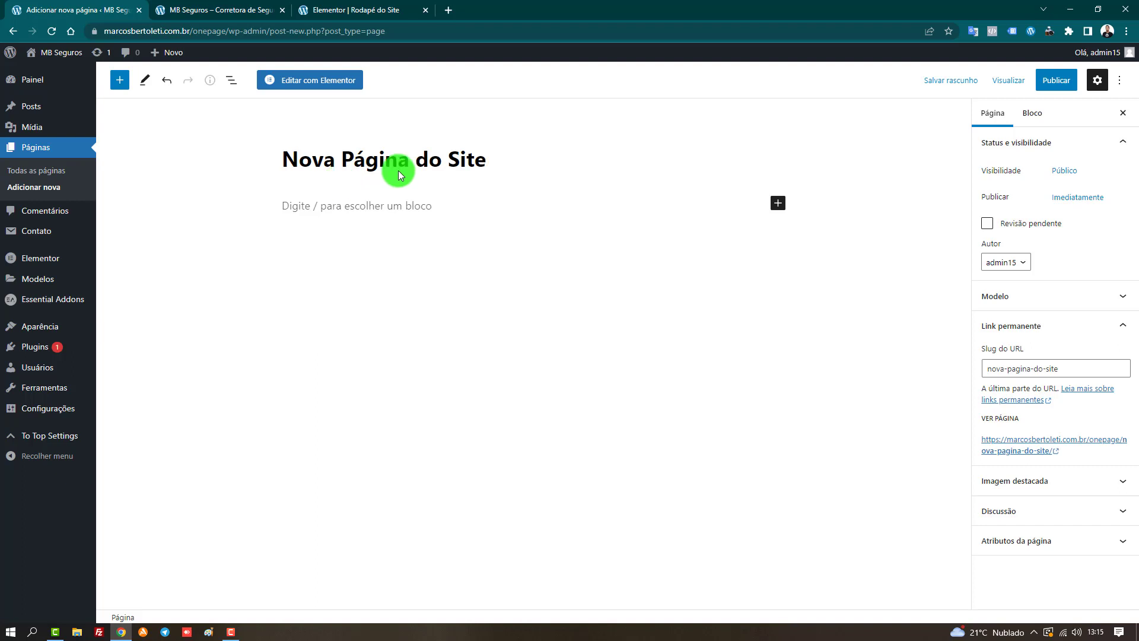
click(1044, 83)
click(1045, 84)
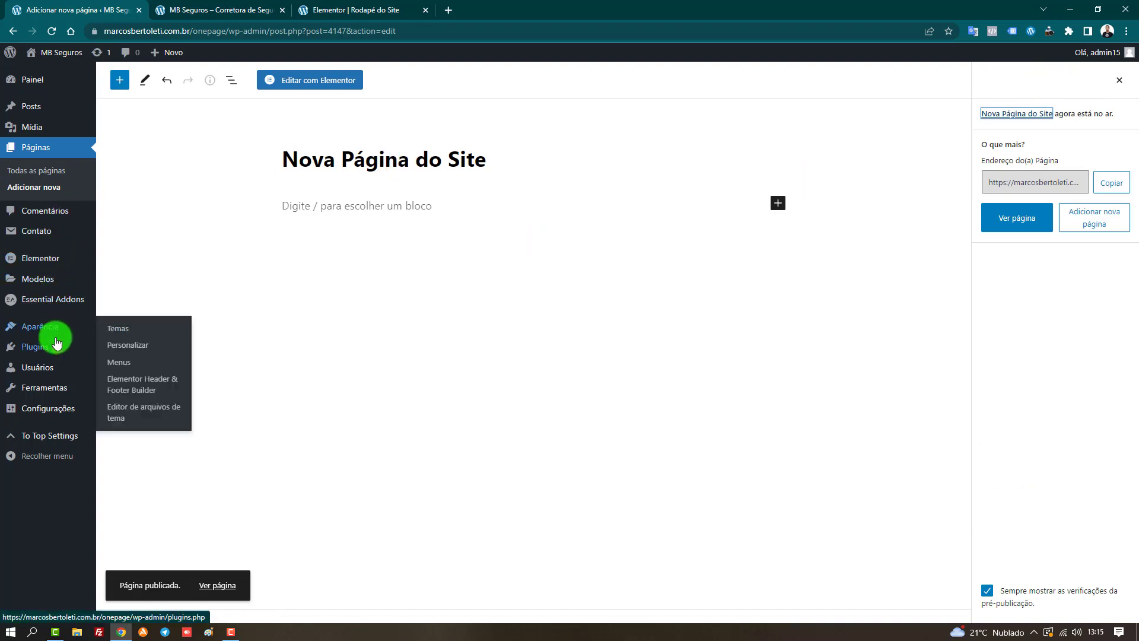
- Open the menu editor, load the "menu site" menu to view its structure and return to the Rodapé menu
mouse_move(51, 331)
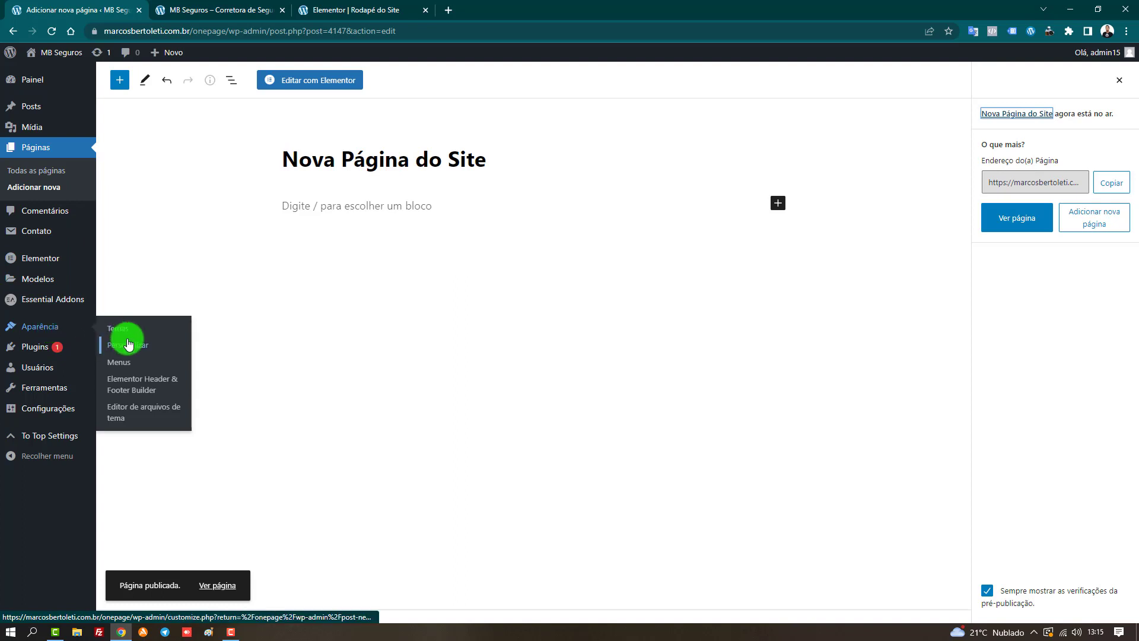
click(132, 363)
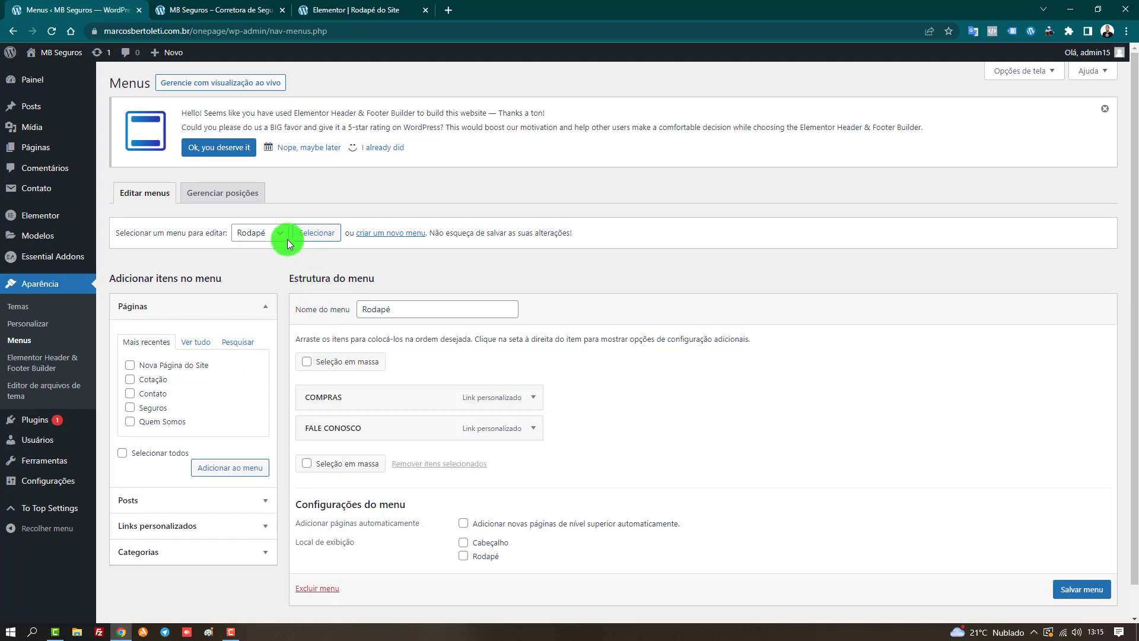
click(281, 233)
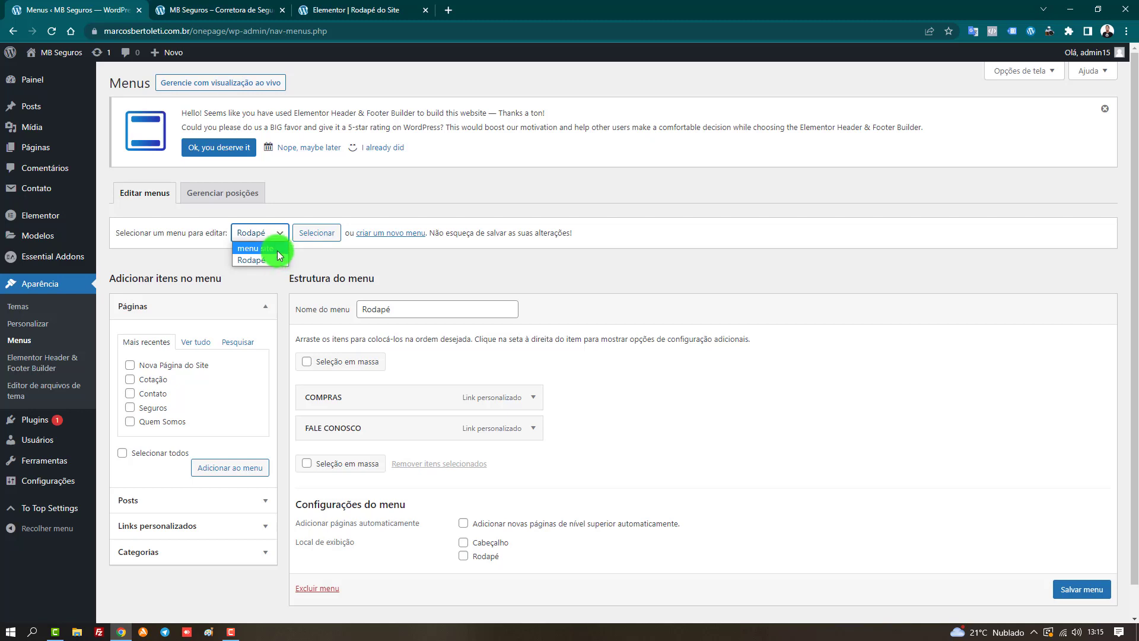
click(270, 250)
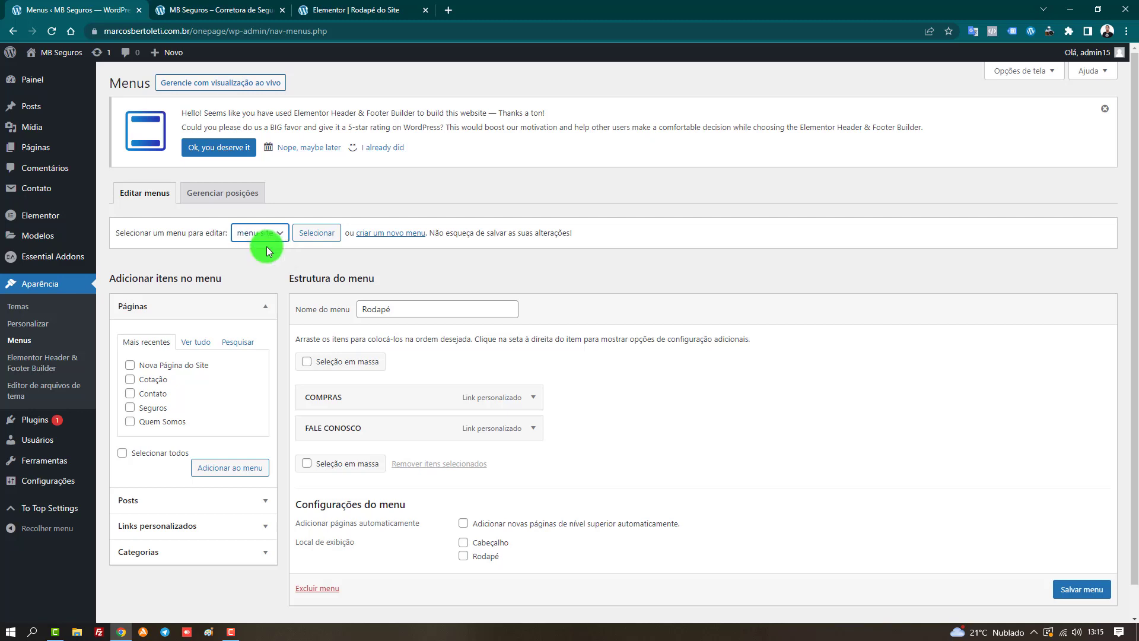
click(298, 239)
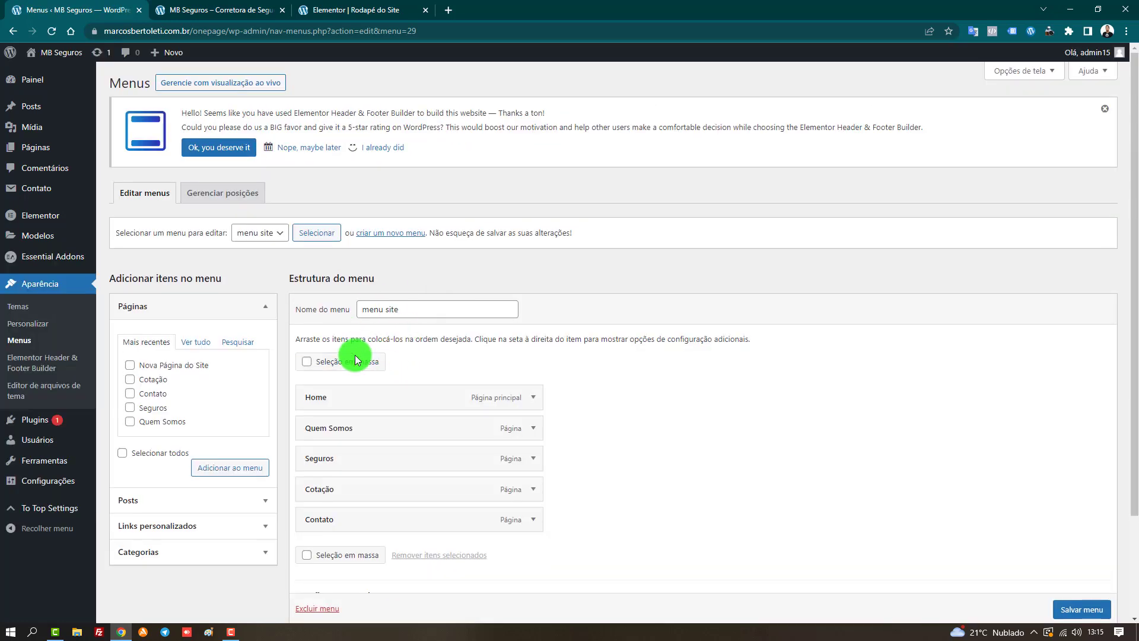
click(285, 242)
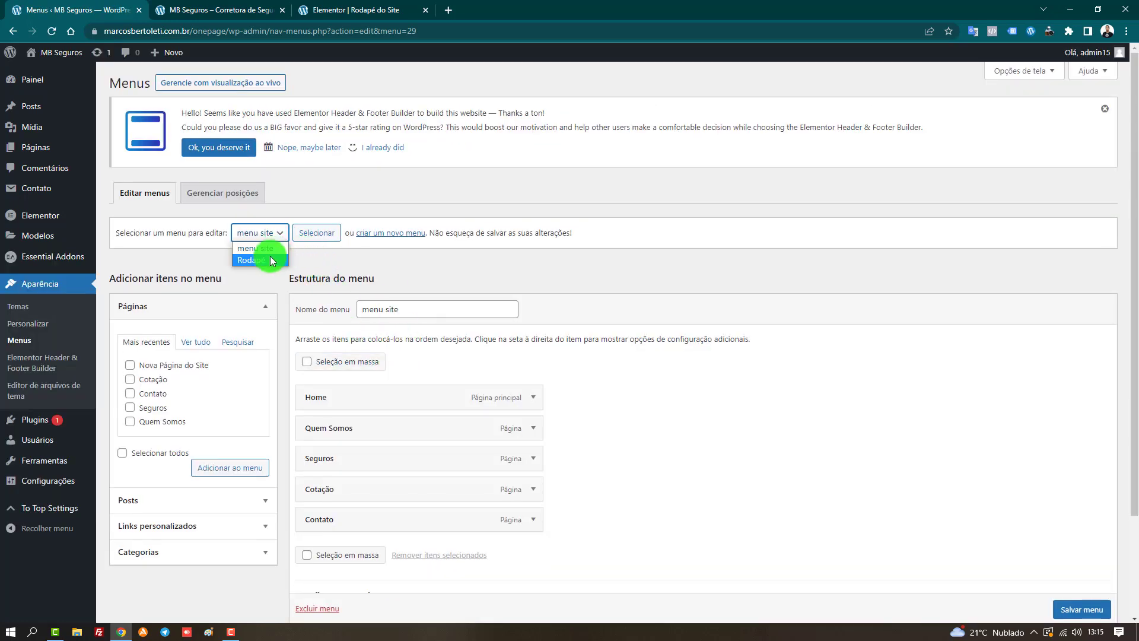
click(267, 258)
click(308, 240)
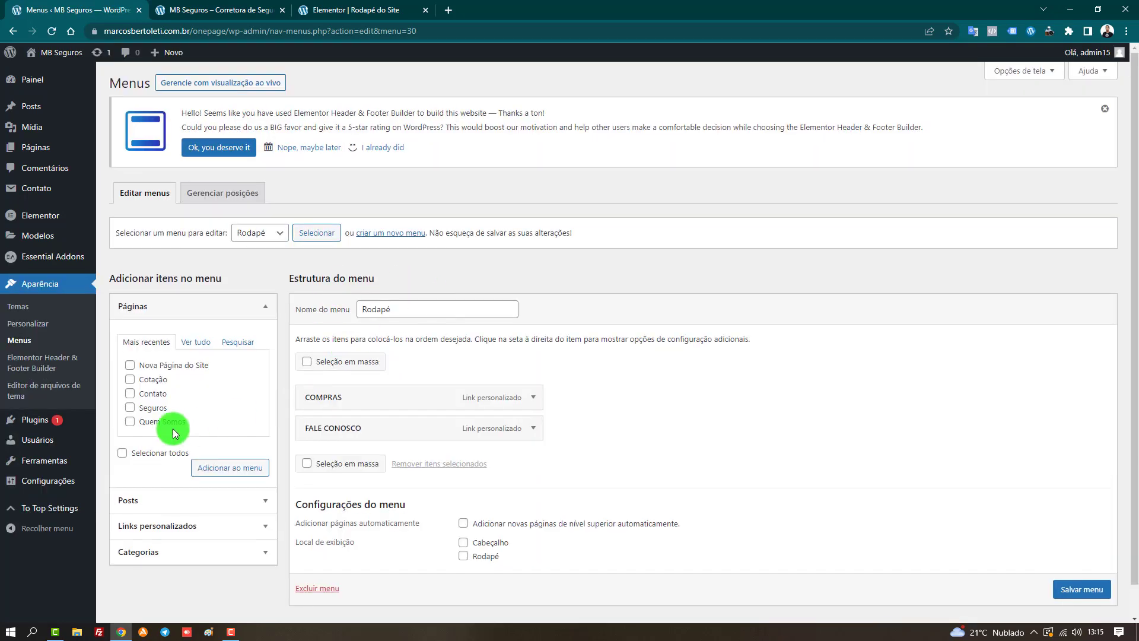
- Examine the item sources available for the Rodapé menu: all pages, posts, custom links and categories
click(130, 365)
click(194, 342)
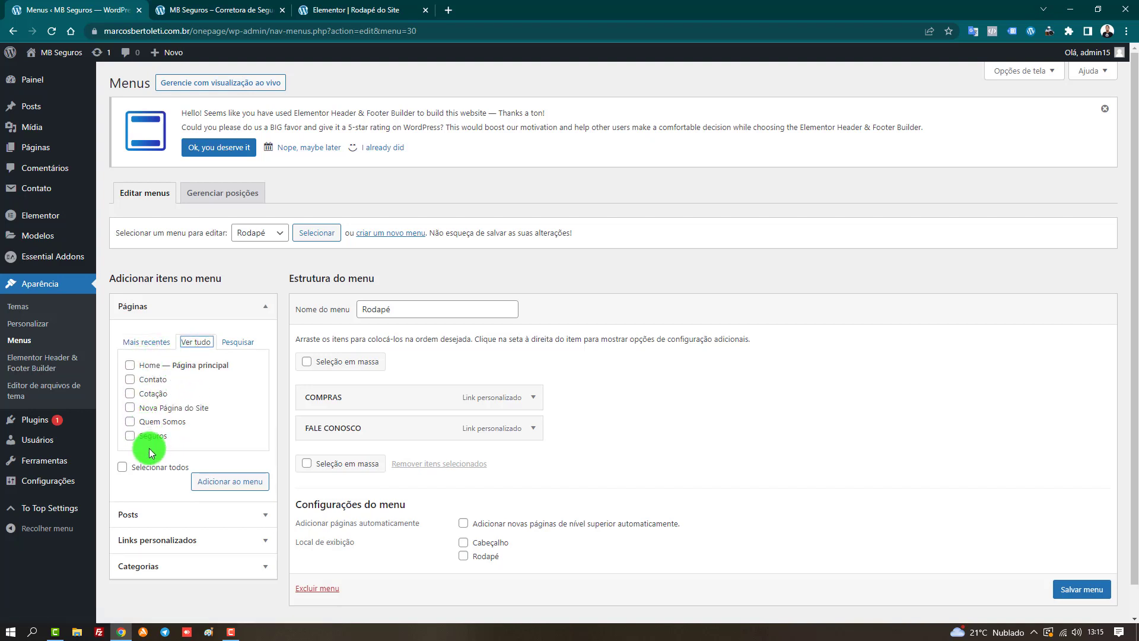
scroll(201, 488, down, 1)
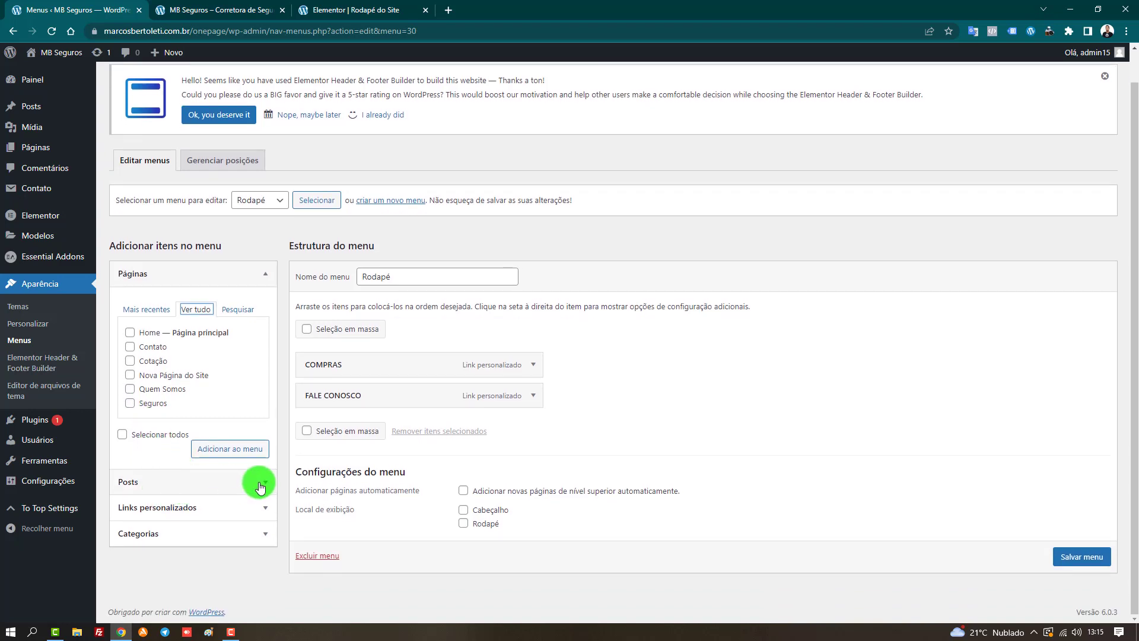
click(226, 478)
click(222, 301)
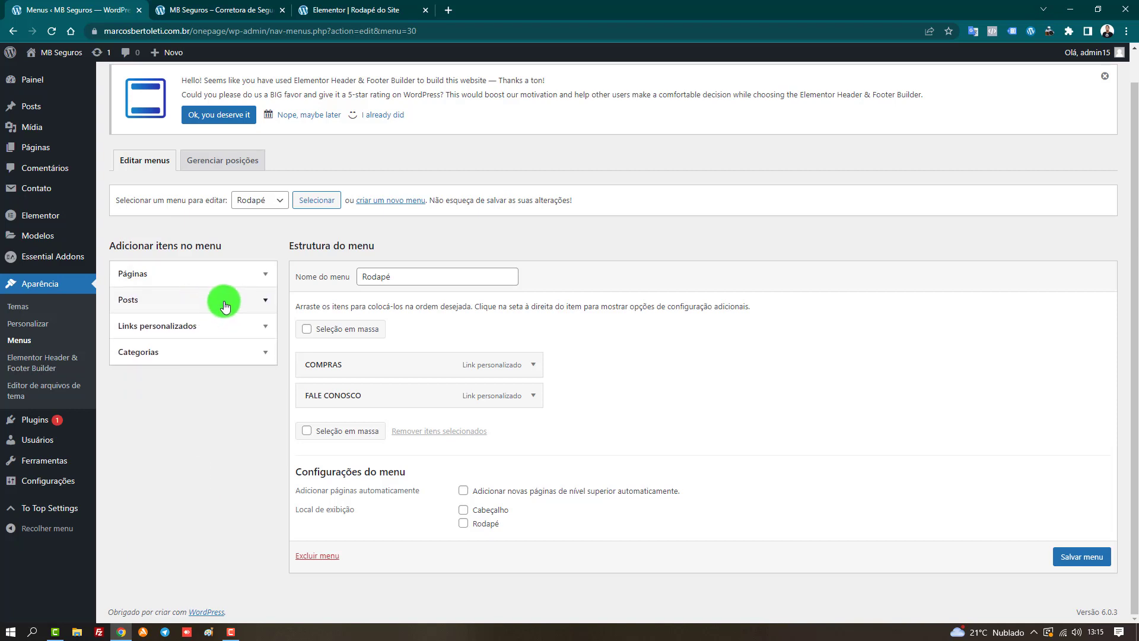
click(224, 324)
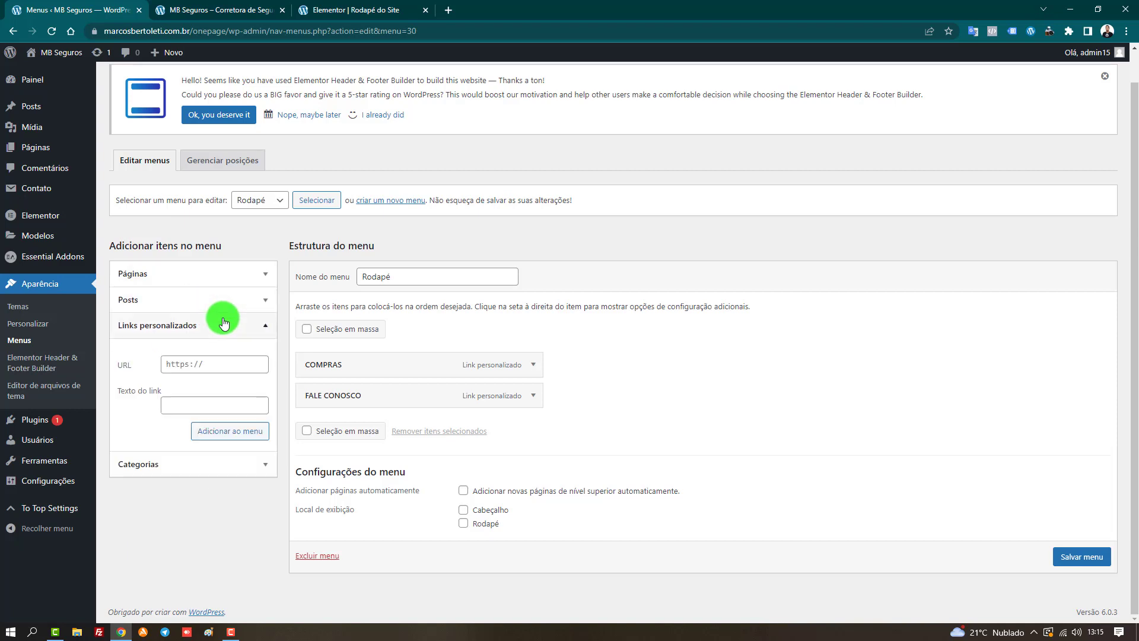
click(224, 363)
click(234, 326)
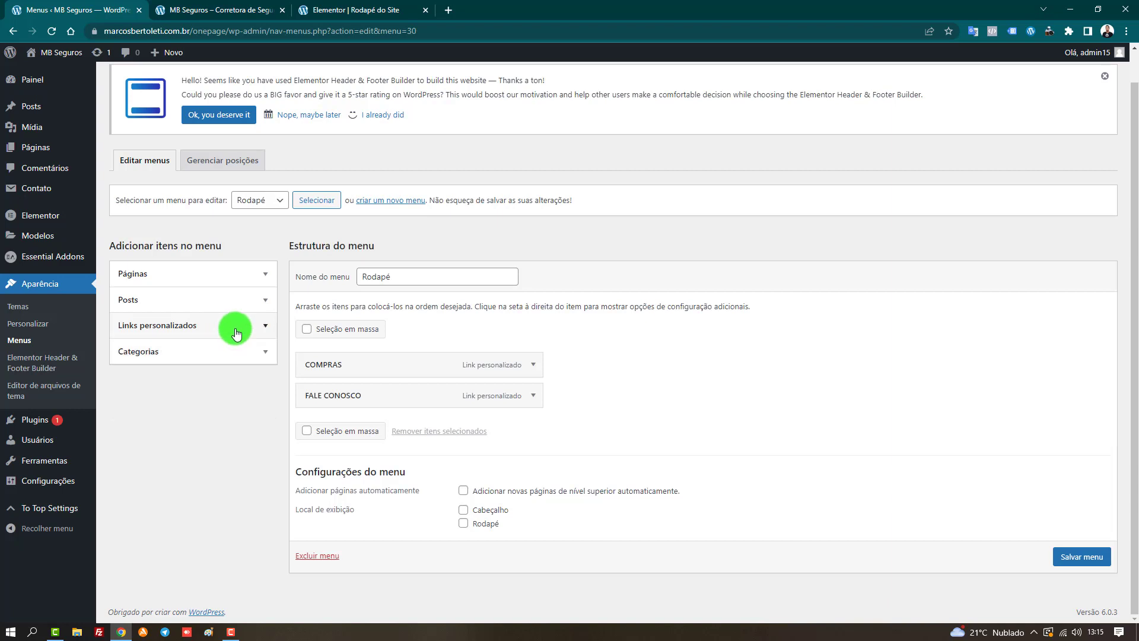
click(254, 351)
click(255, 356)
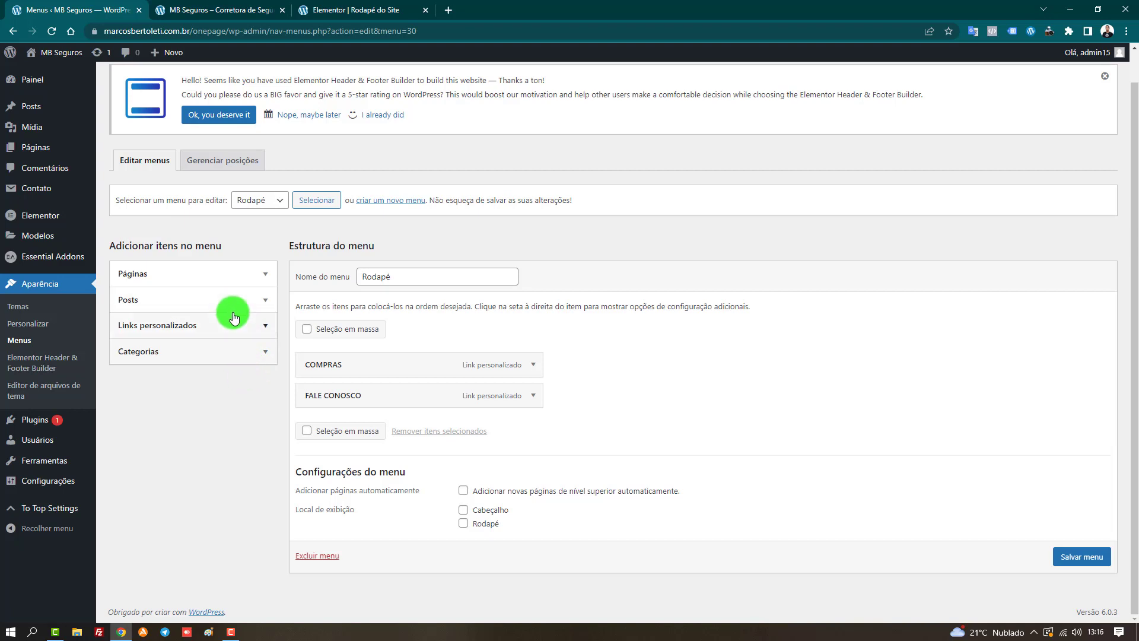
- Add the Nova Página do Site page to the Rodapé menu, save it and check the reloaded live footer
click(215, 270)
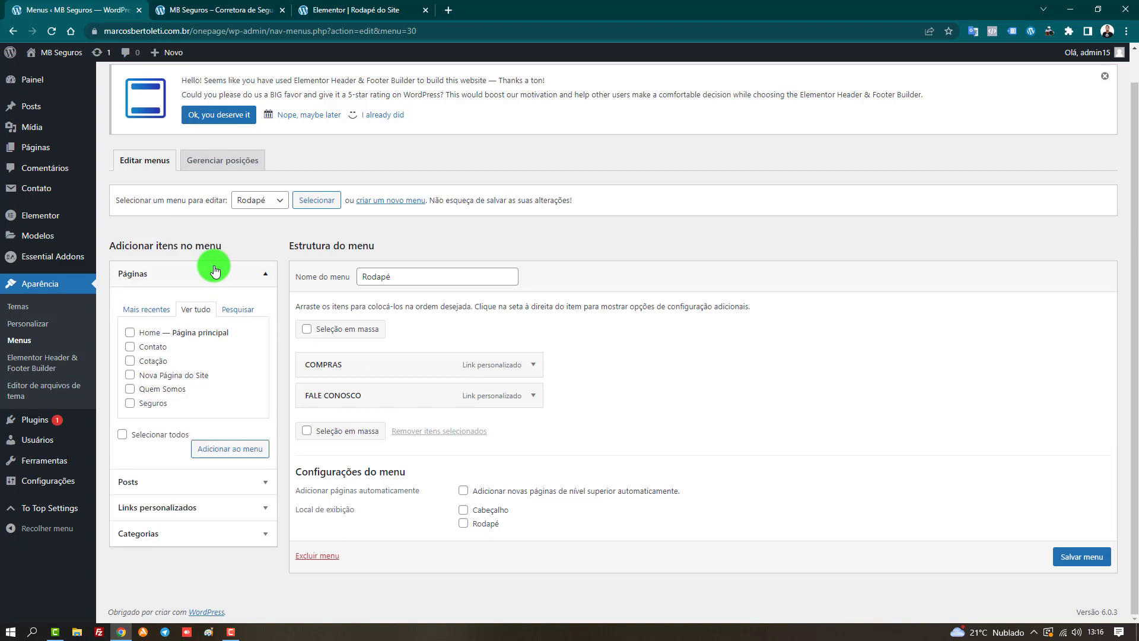
click(130, 375)
click(227, 452)
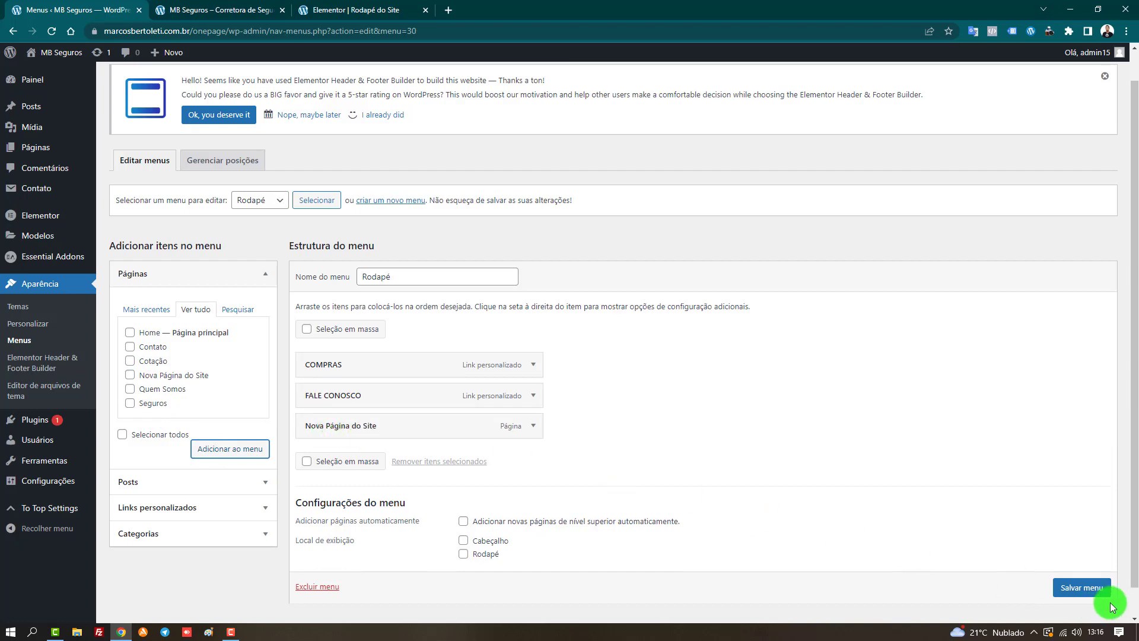
scroll(1104, 593, down, 1)
click(1095, 574)
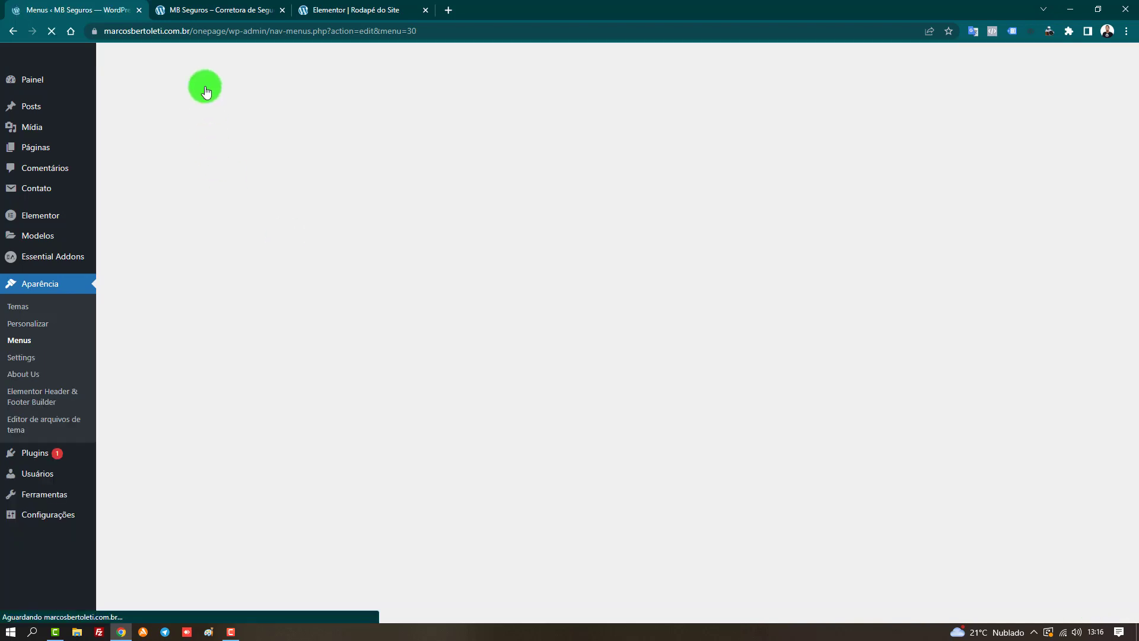
click(190, 10)
key(F5)
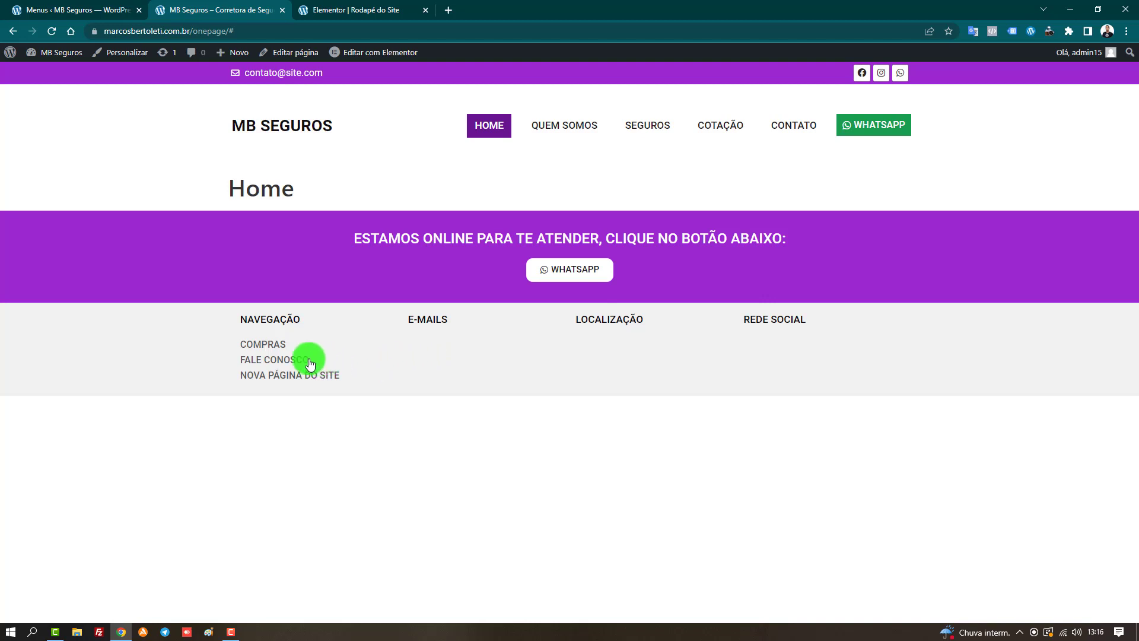
- Add a custom link with the text "aaaaaaaaa" and the URL # to the Rodapé menu
click(108, 6)
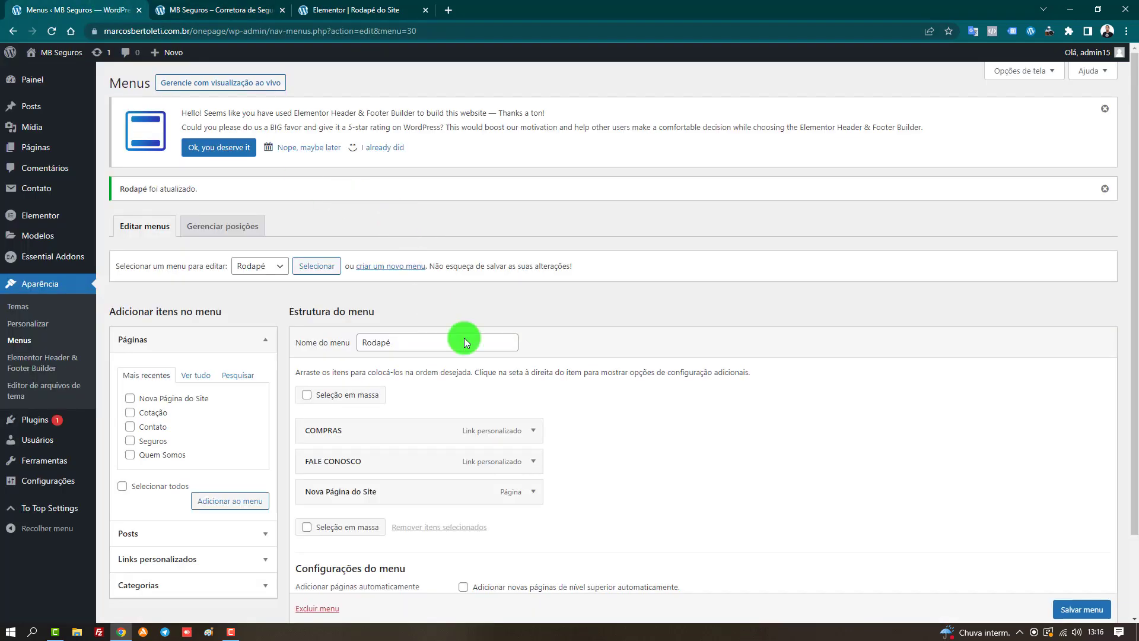
scroll(532, 376, down, 2)
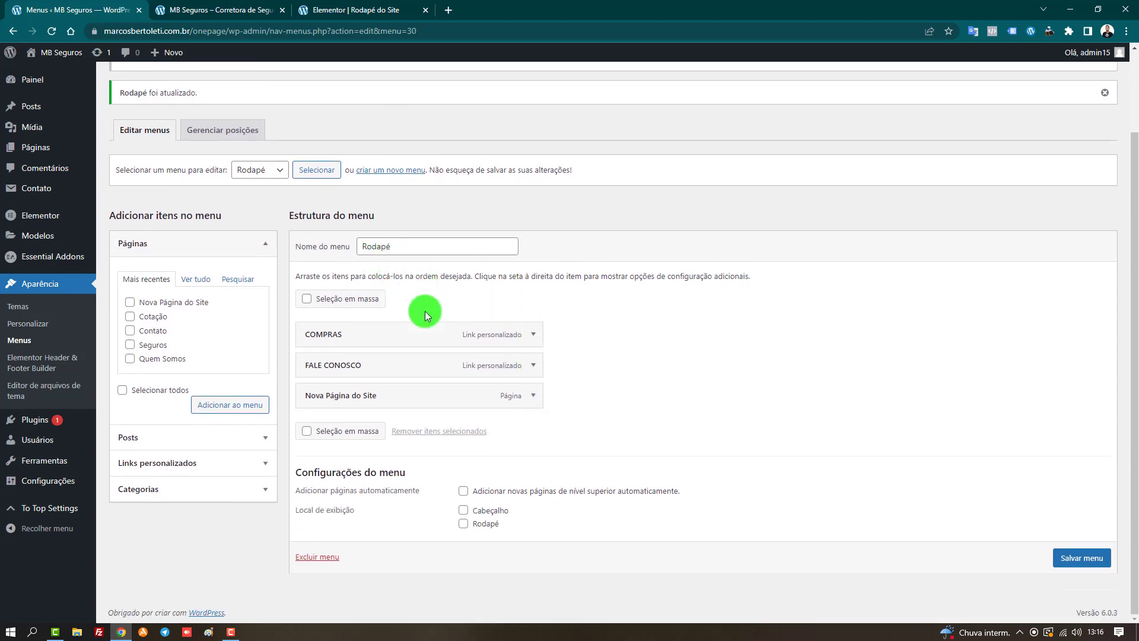
click(228, 462)
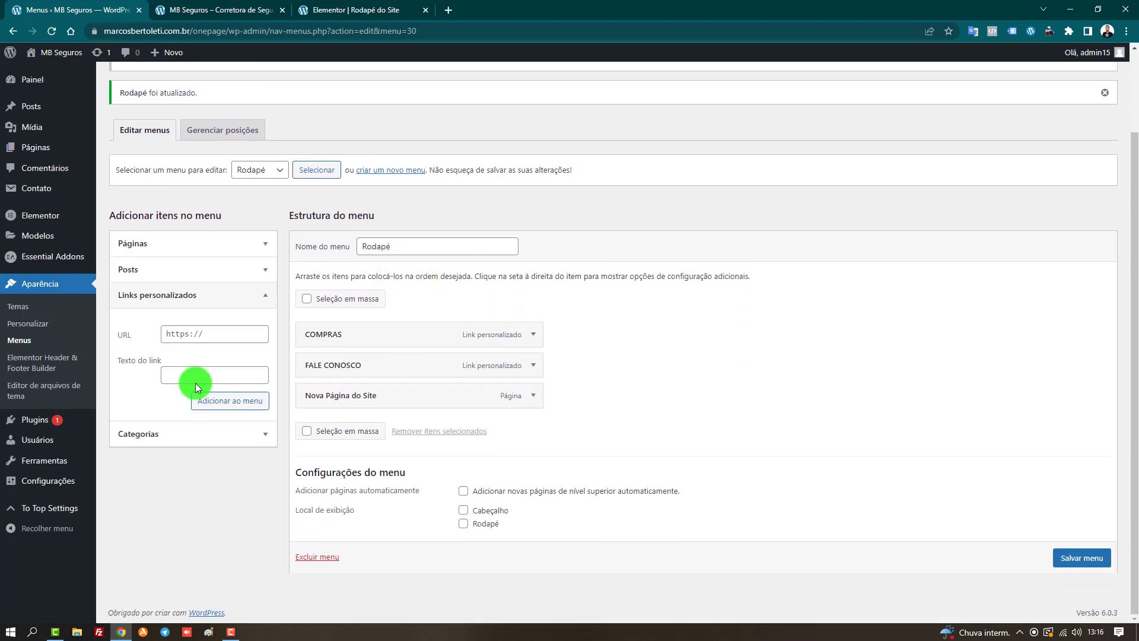
click(196, 336)
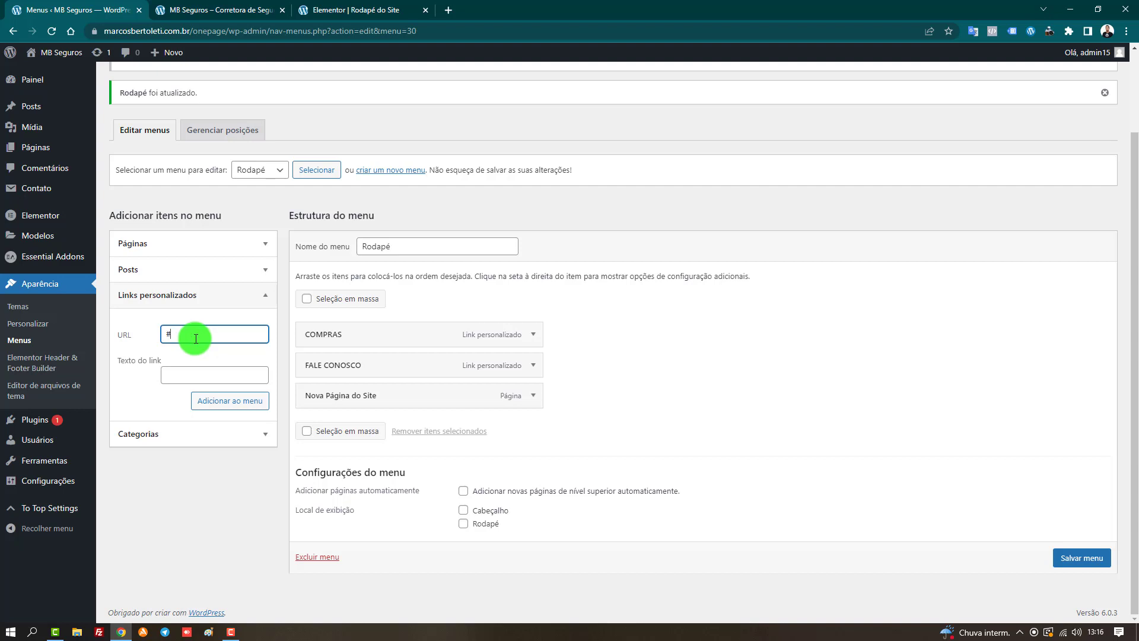
click(197, 374)
text(aaaaaaaaa)
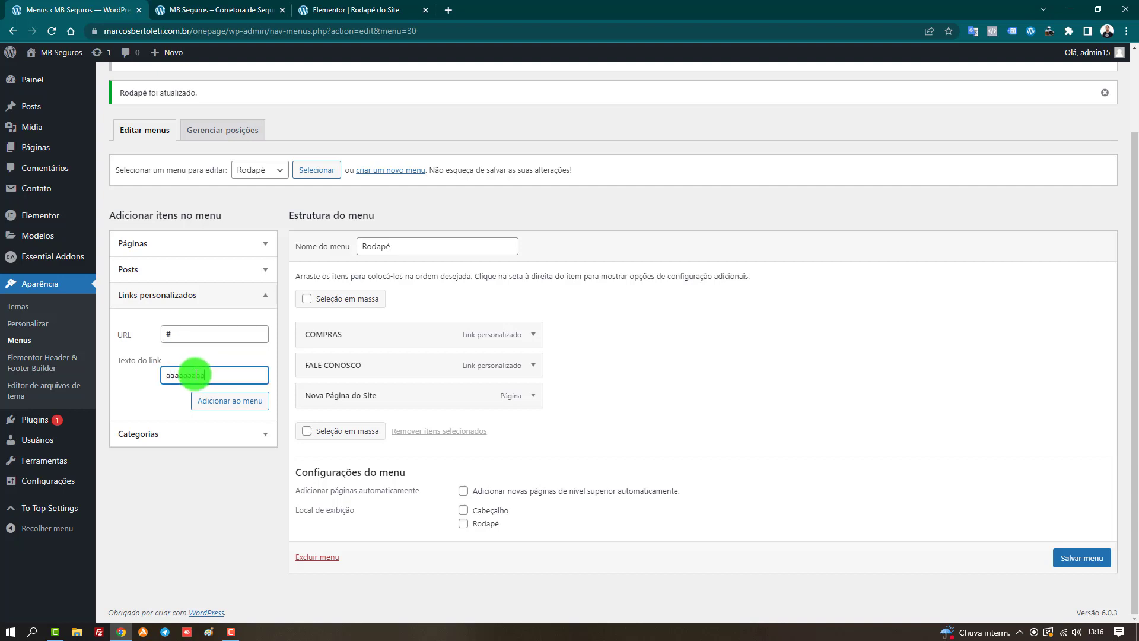
click(228, 401)
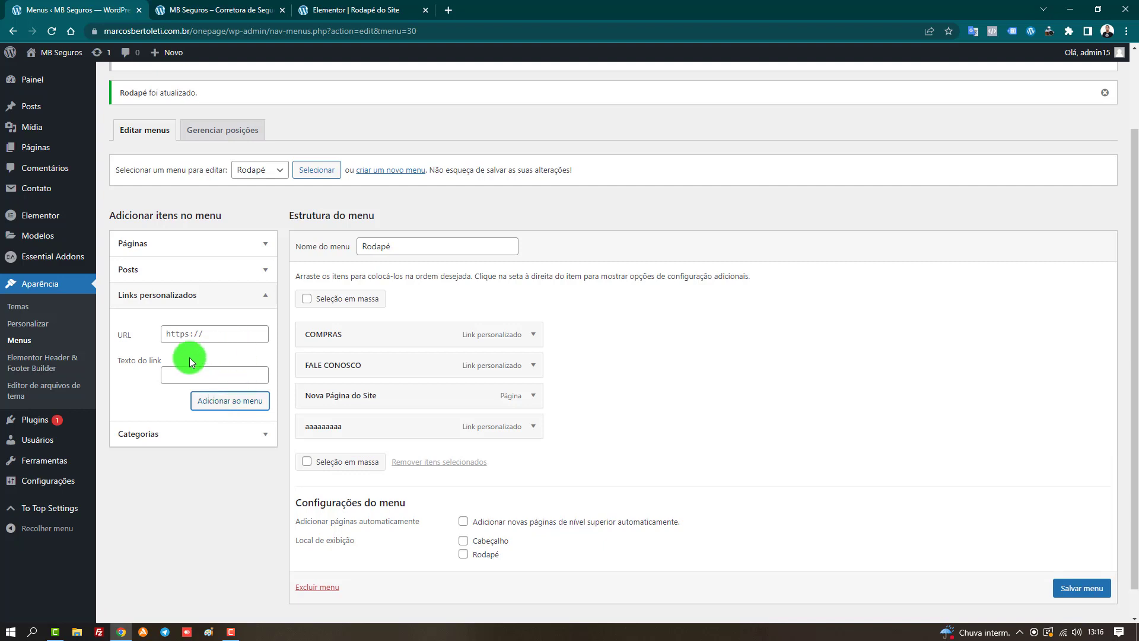
- Add a custom link "ssss" with the URL # to the Rodapé menu, save it and check the live footer
click(190, 375)
text(ssss)
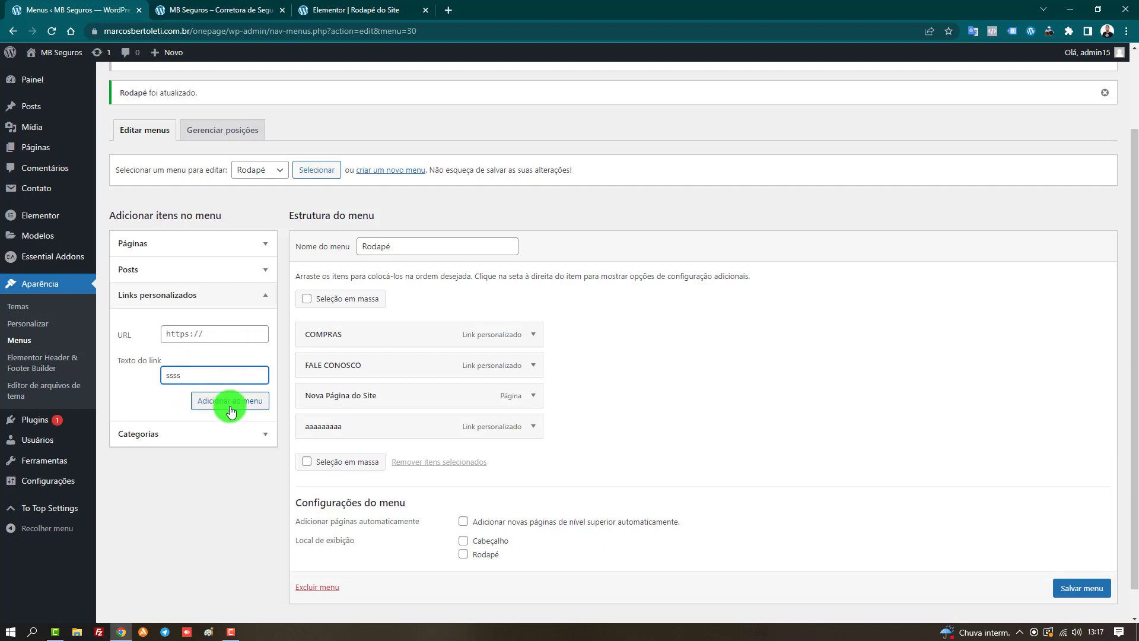
click(231, 409)
click(210, 332)
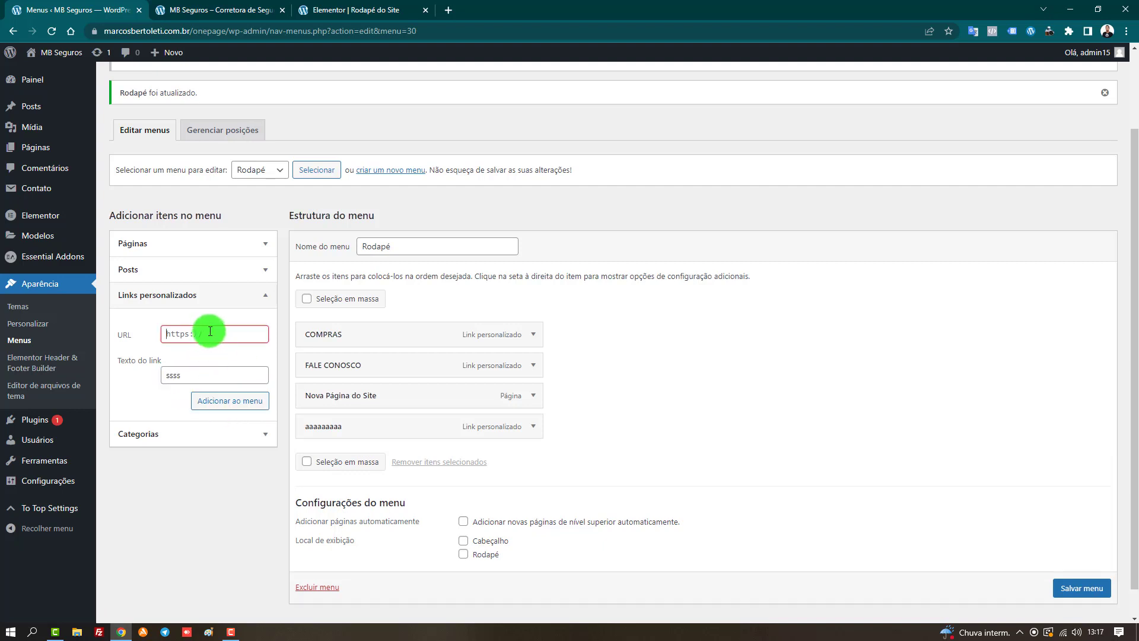
text(#)
click(226, 401)
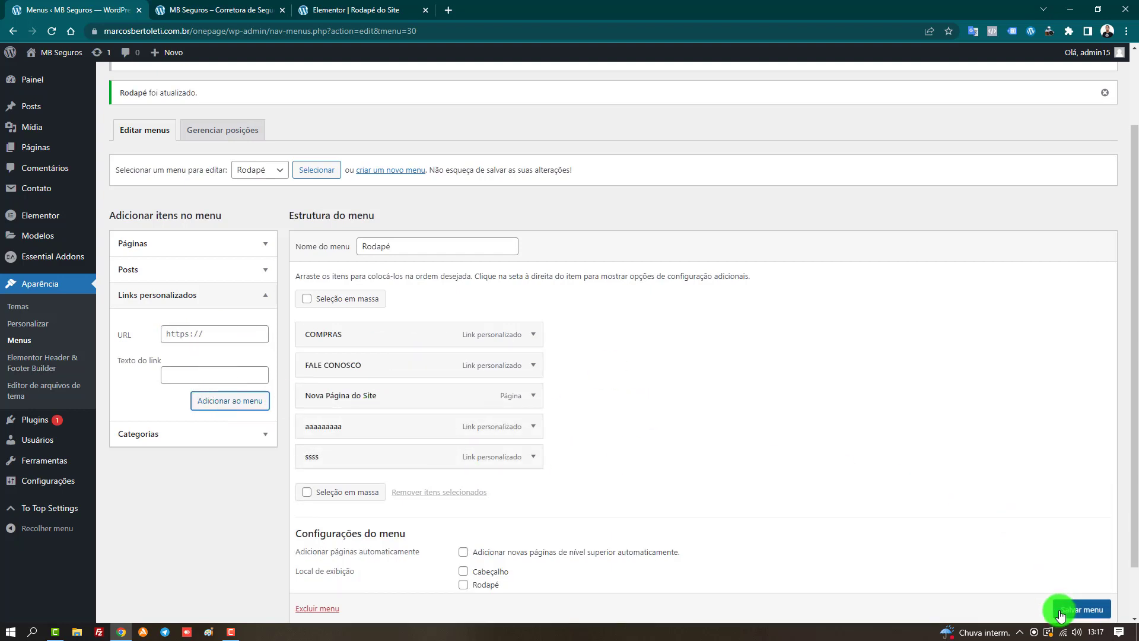
scroll(1061, 615, down, 1)
click(1071, 578)
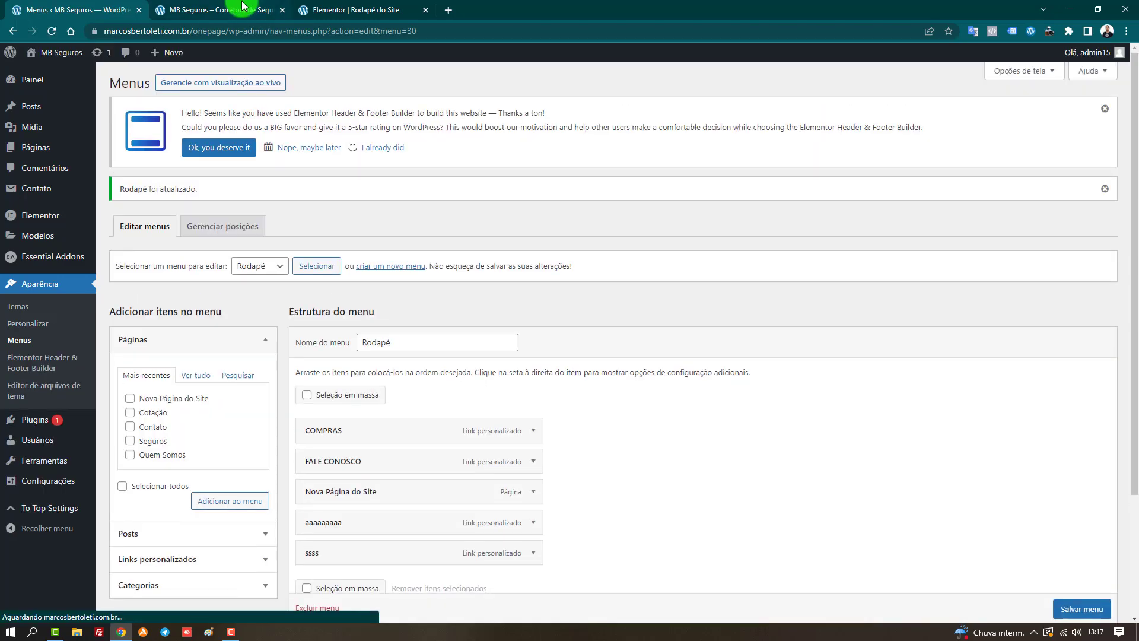
click(242, 6)
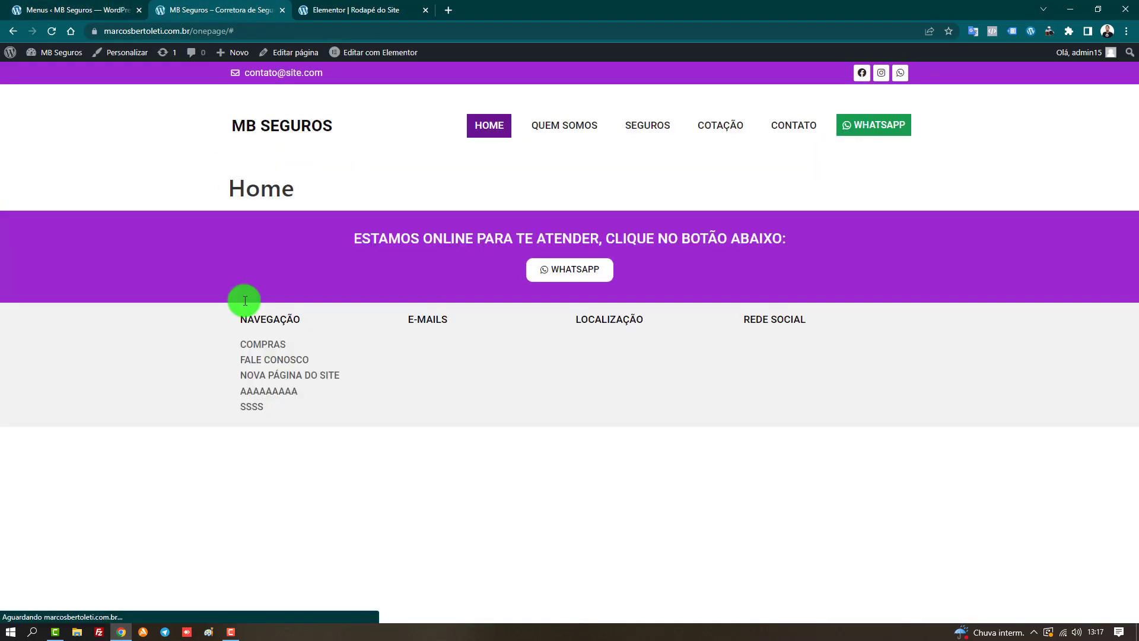